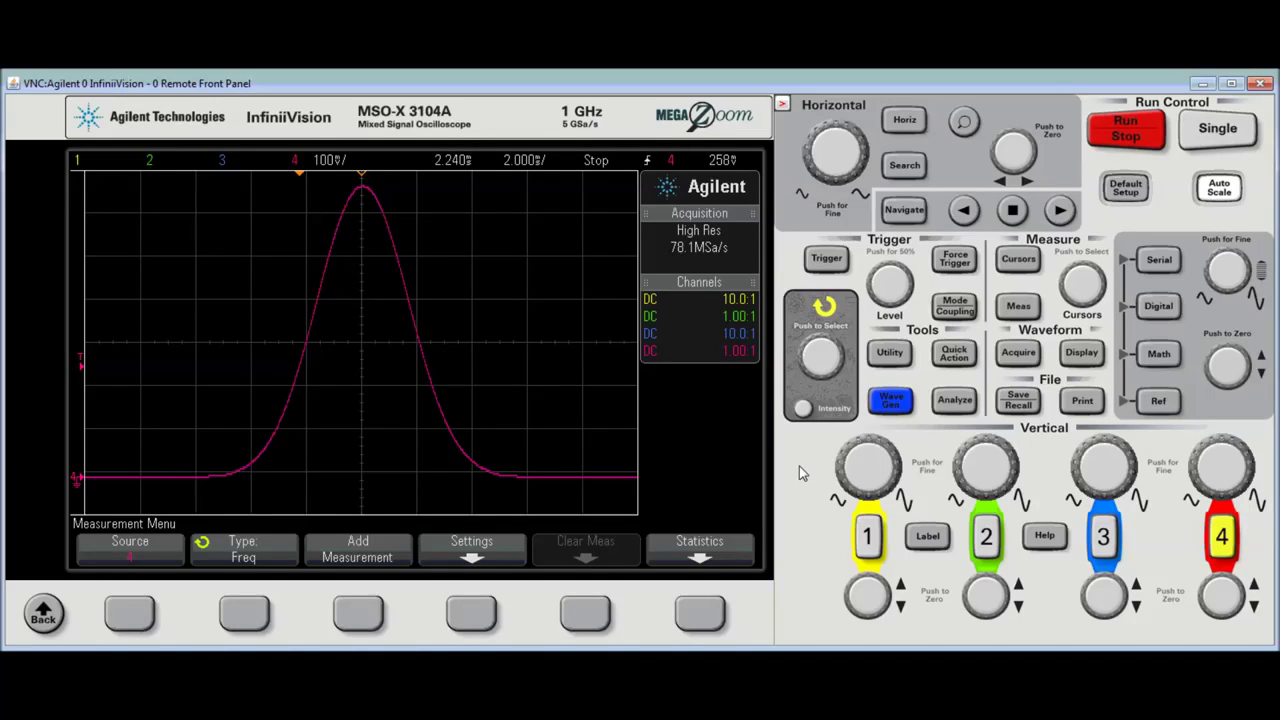
Clear all existing measurements from the channel 4 measurement display
click(1021, 313)
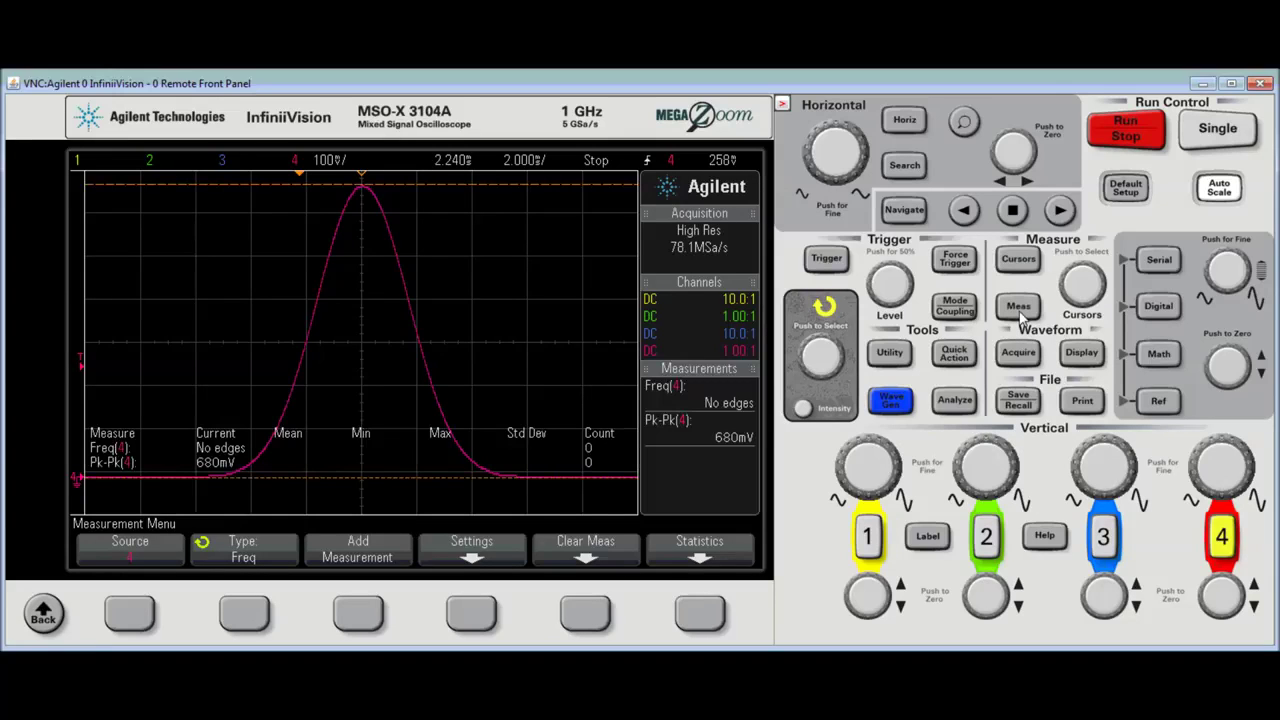
click(587, 613)
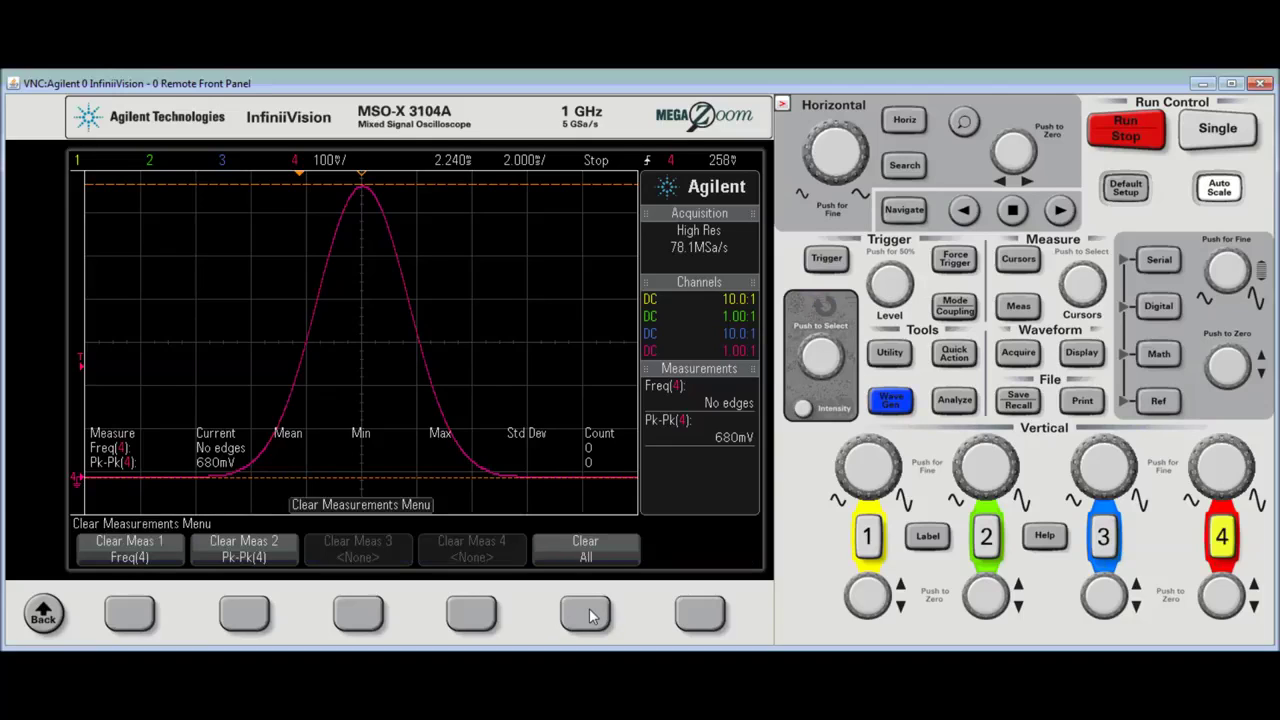
click(590, 616)
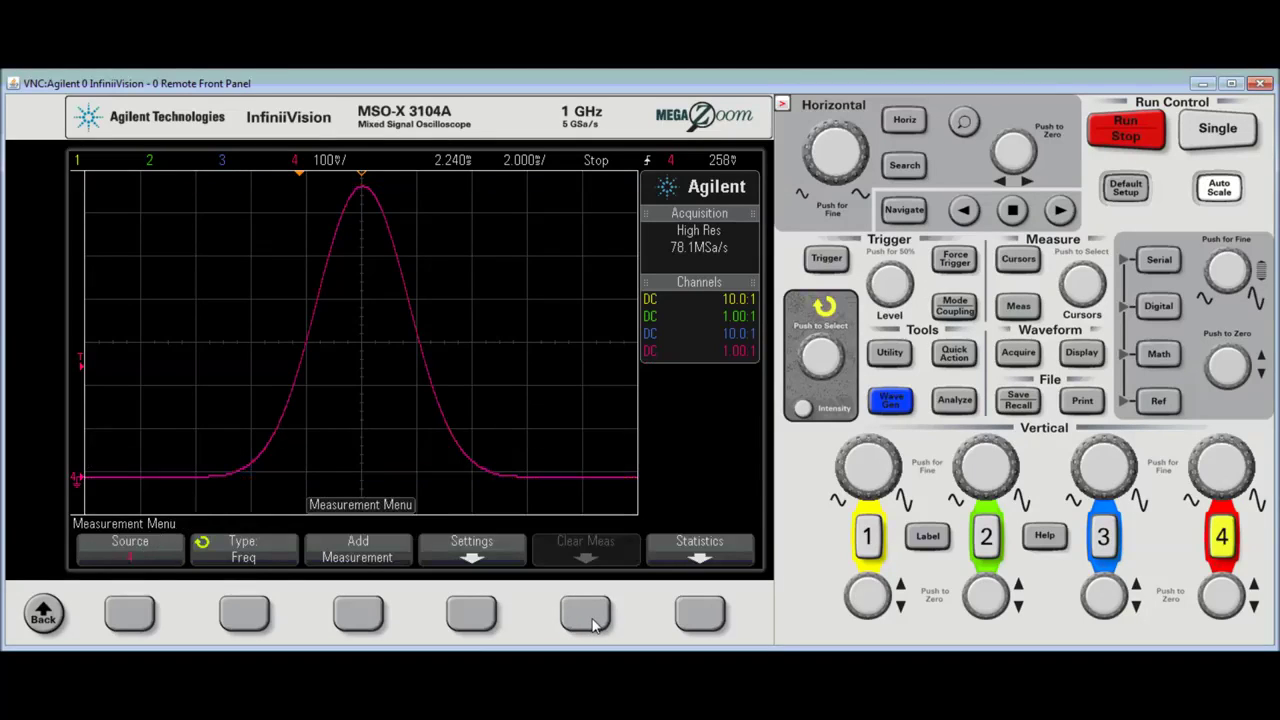
Choose Area - Full Screen as the channel 4 measurement type and add it, reading 2.8008mVs
click(245, 613)
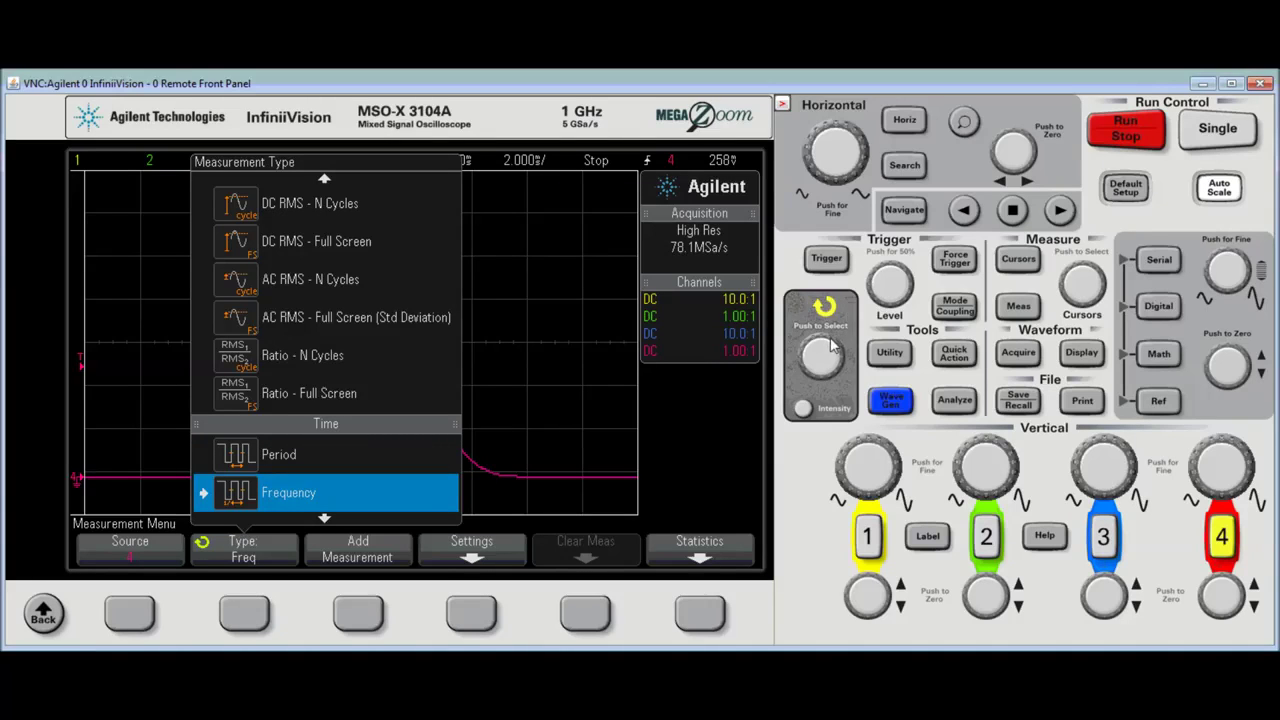
drag(836, 364, 812, 373)
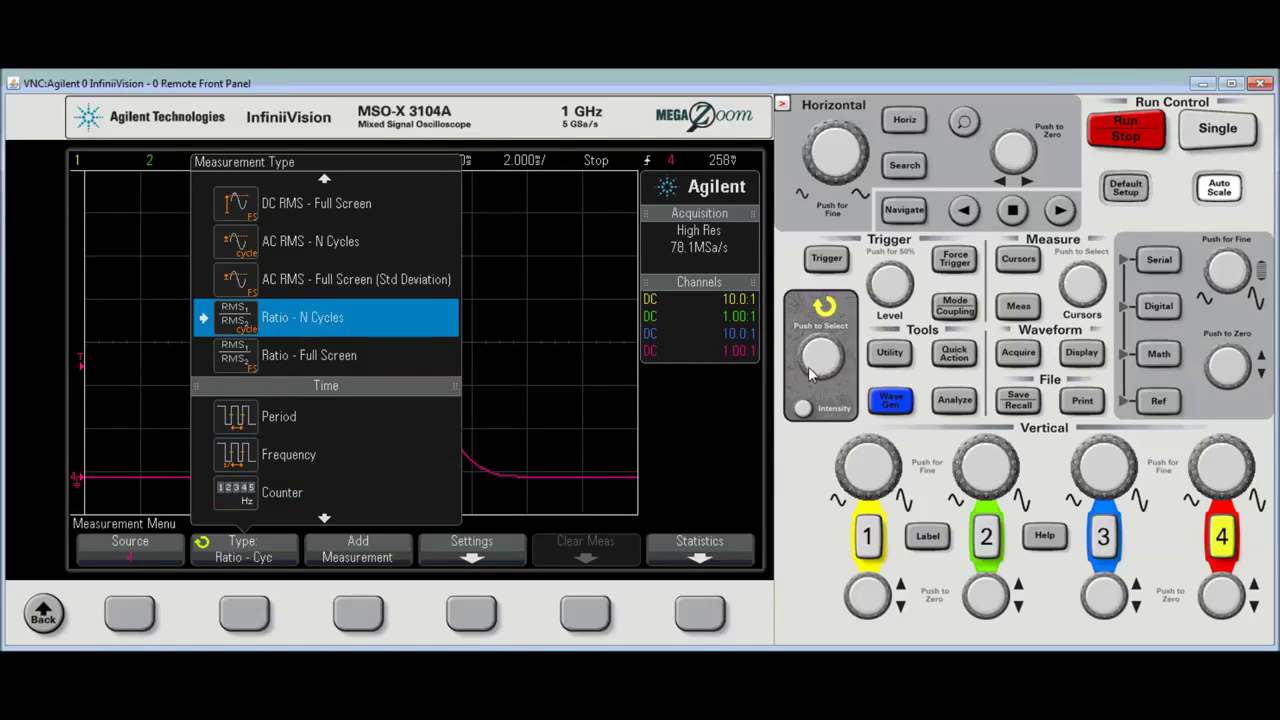
scroll(815, 375, up, 1)
scroll(836, 370, down, 4)
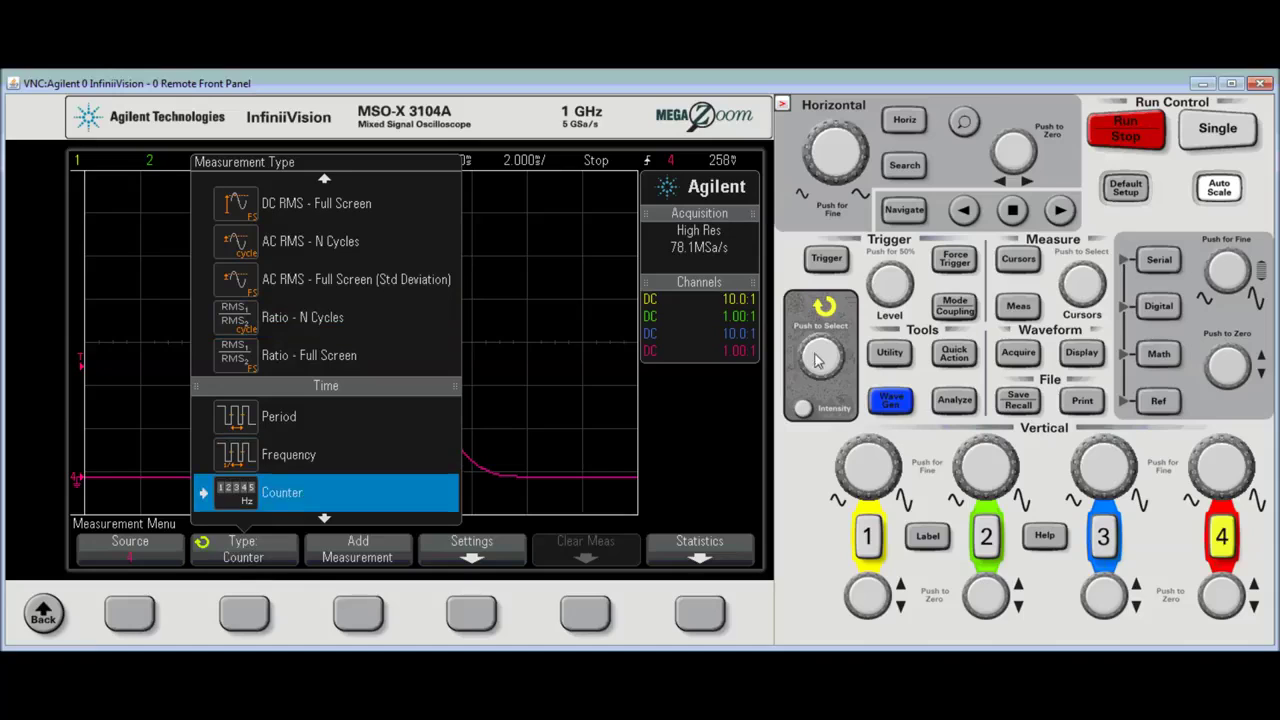
scroll(820, 365, down, 5)
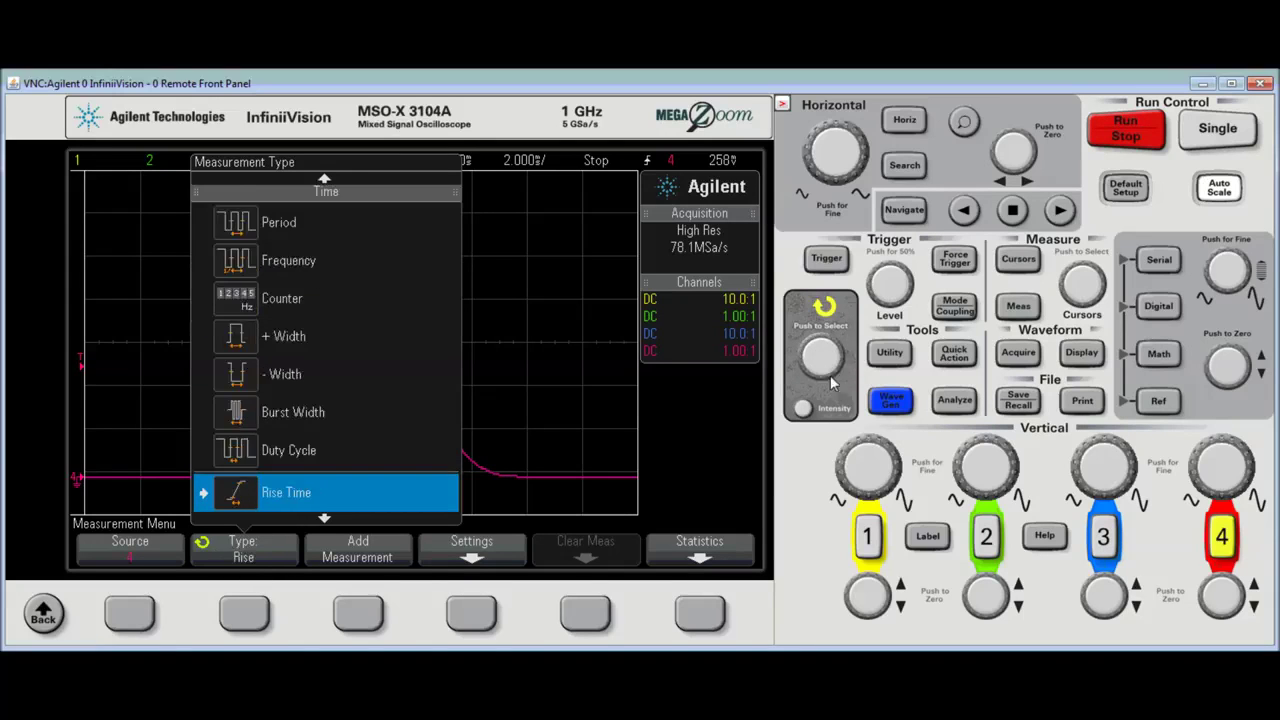
scroll(832, 378, down, 3)
scroll(838, 384, down, 7)
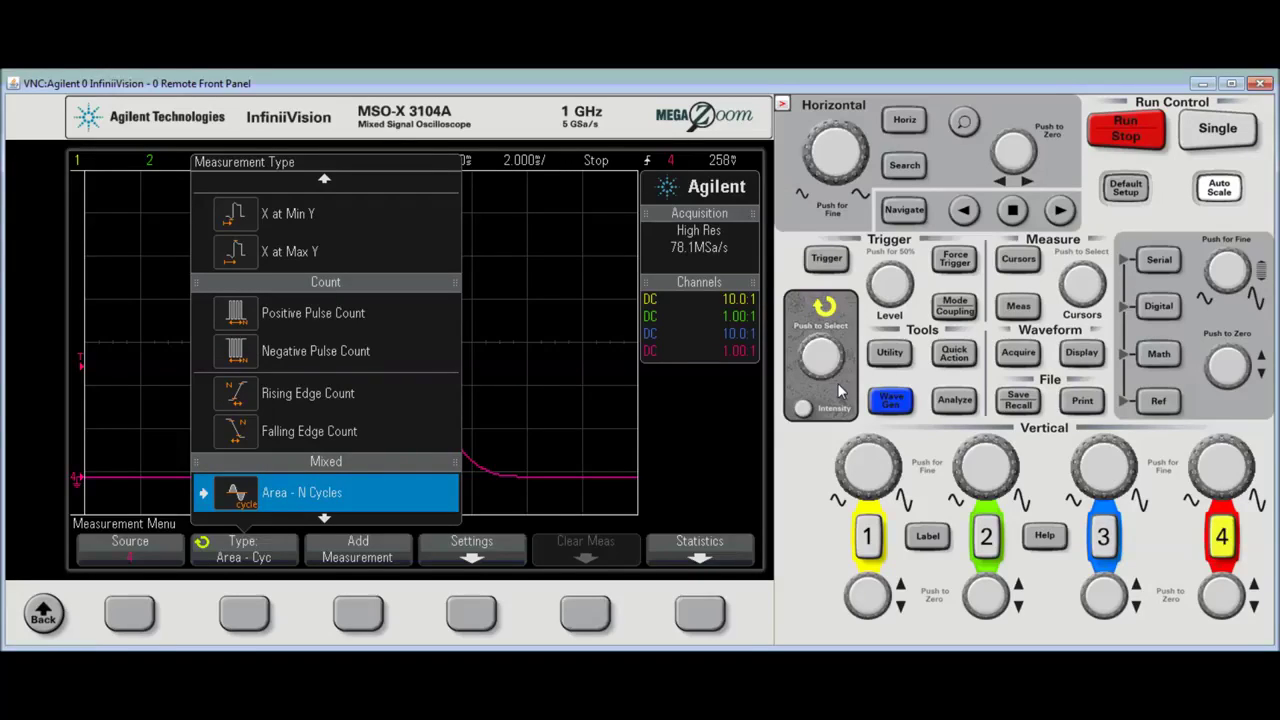
scroll(837, 382, down, 1)
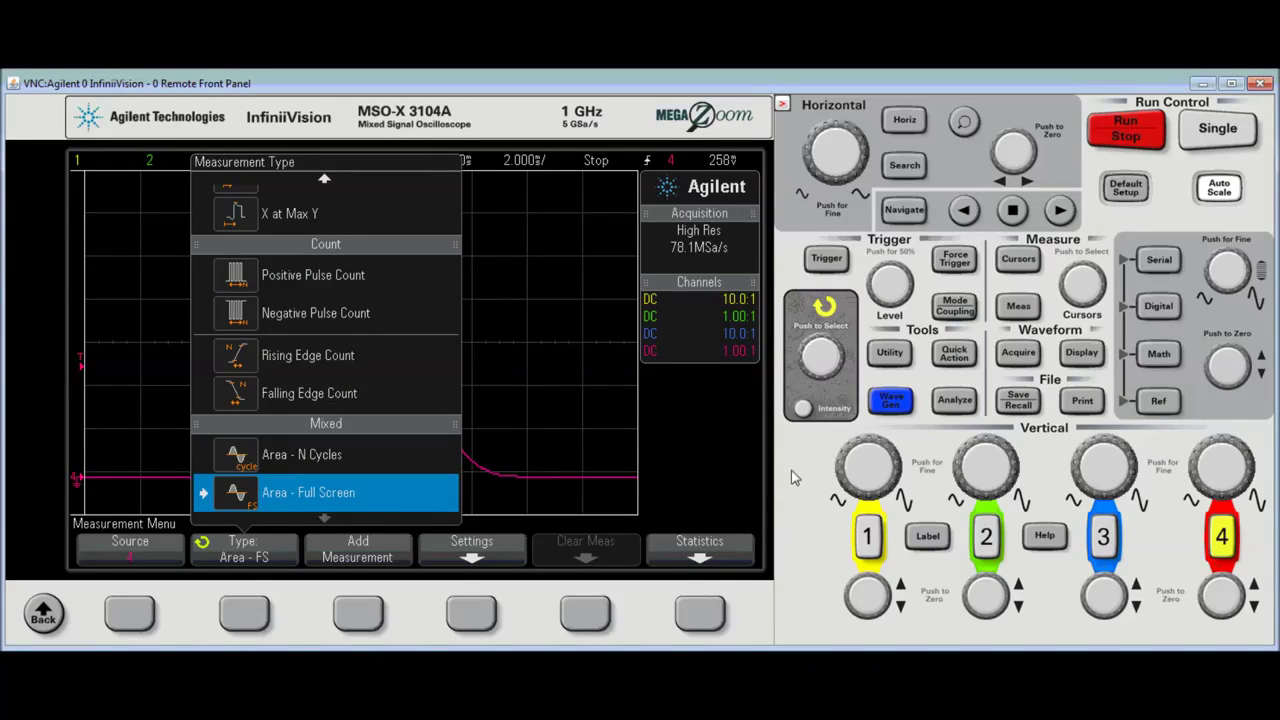
click(358, 614)
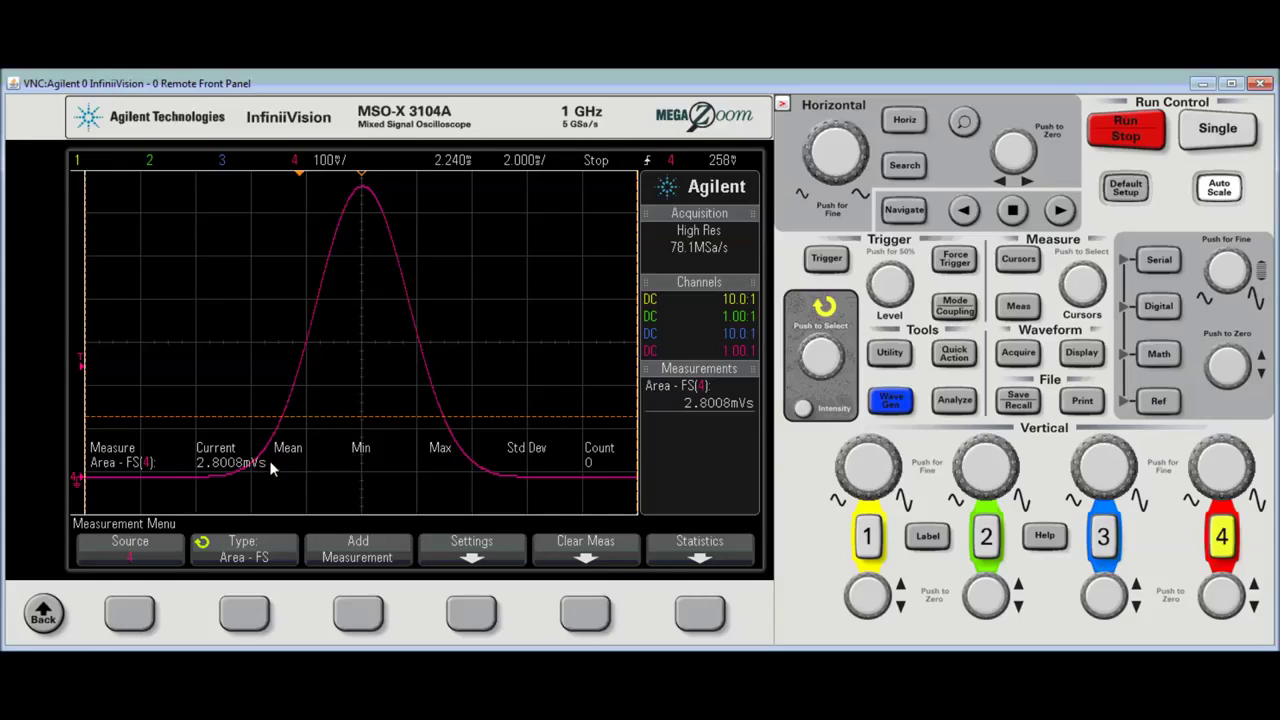
Show the measurement Settings' Meas Window choices and turn on the zoomed timebase view
click(470, 618)
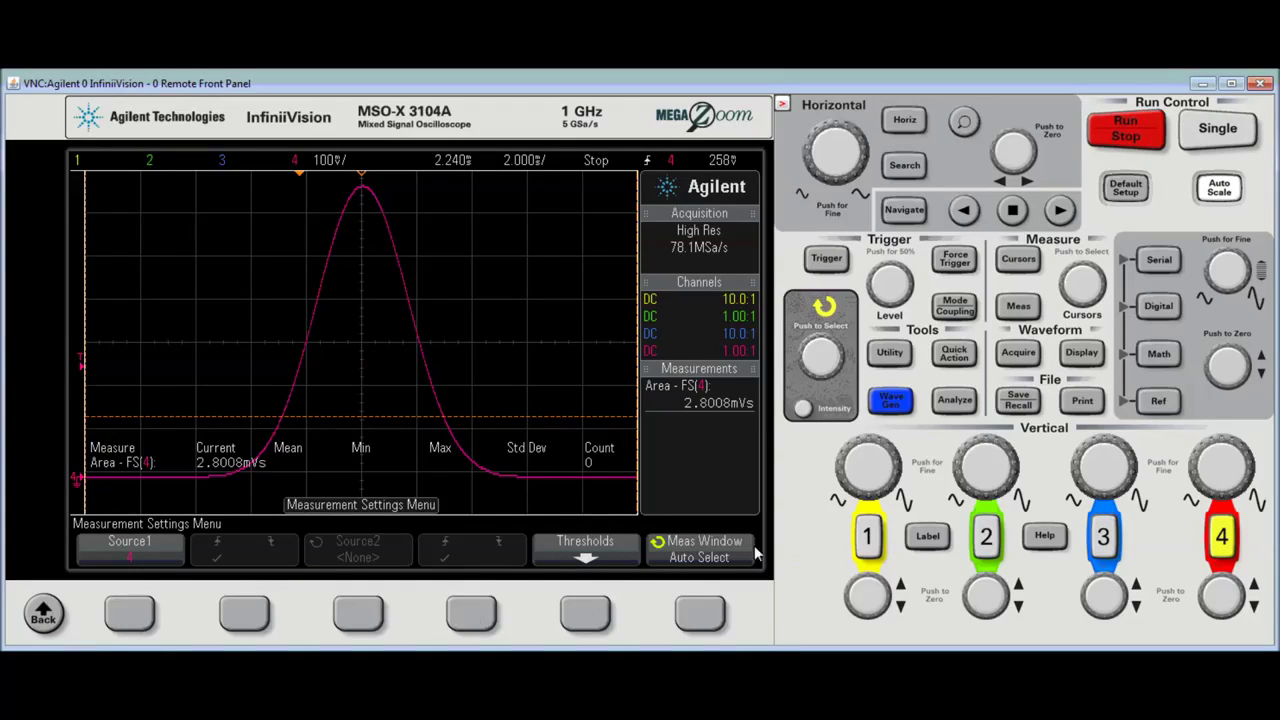
click(1018, 305)
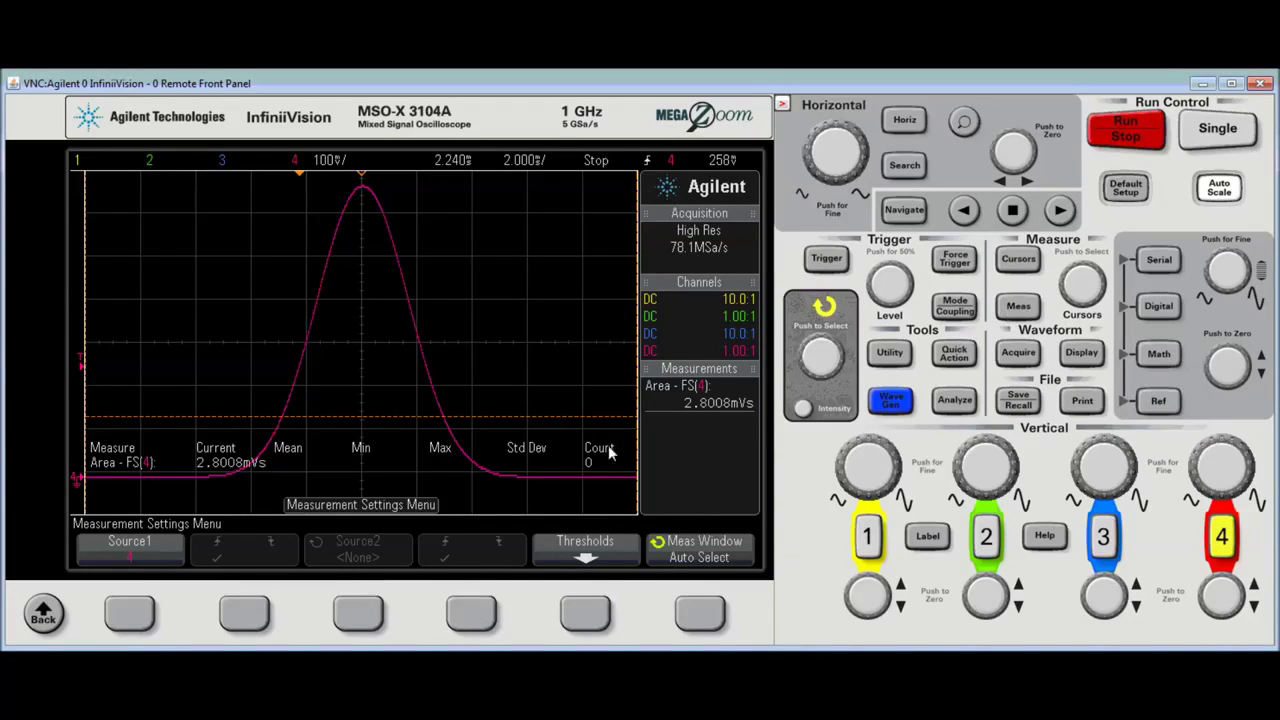
click(371, 614)
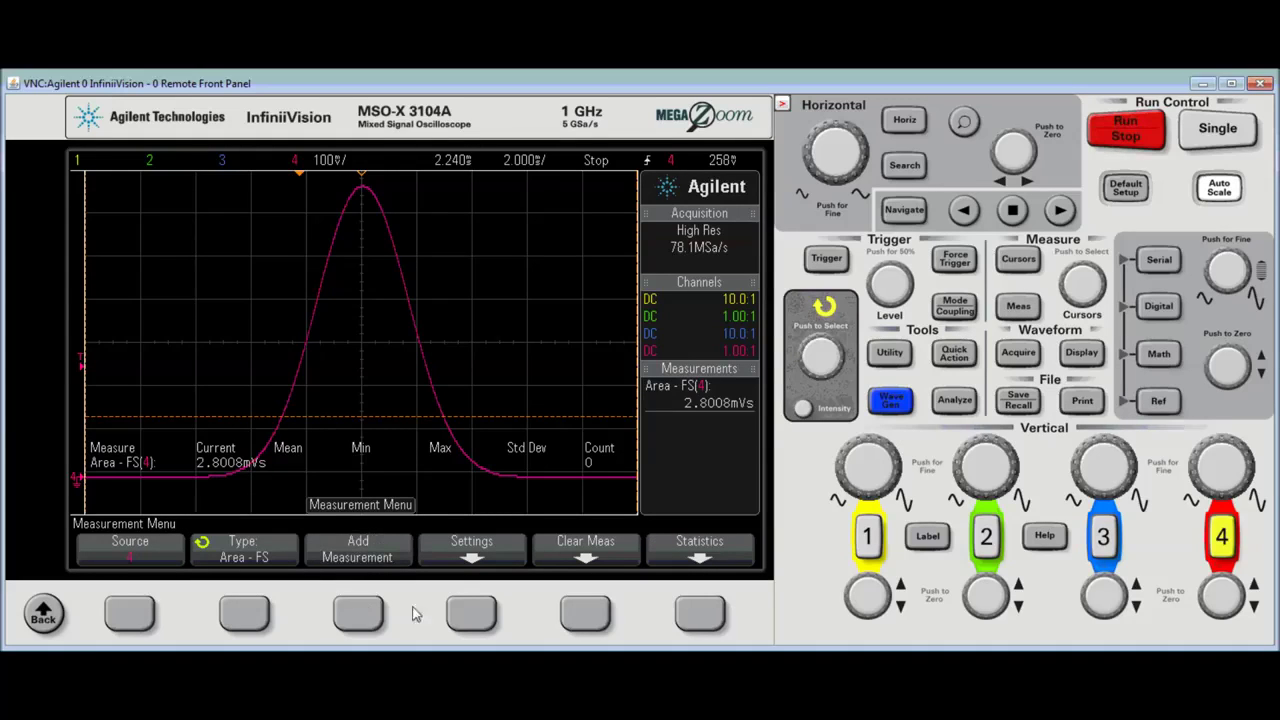
click(474, 614)
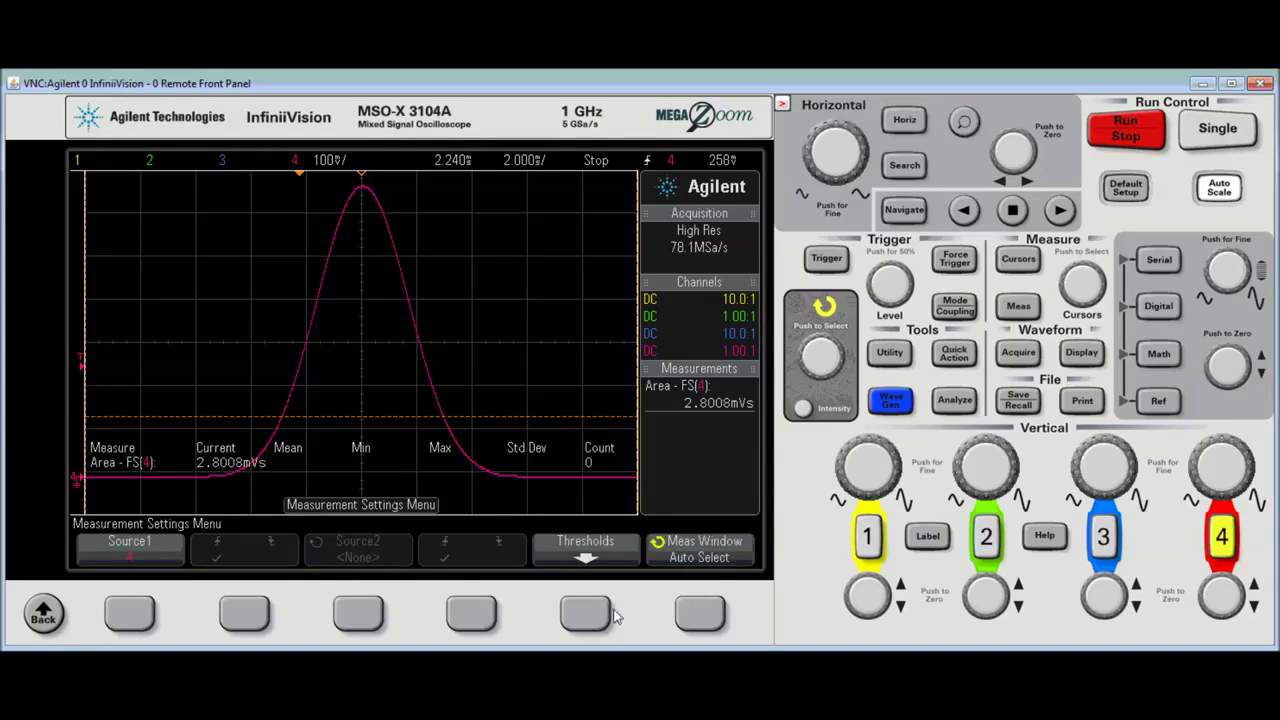
click(697, 617)
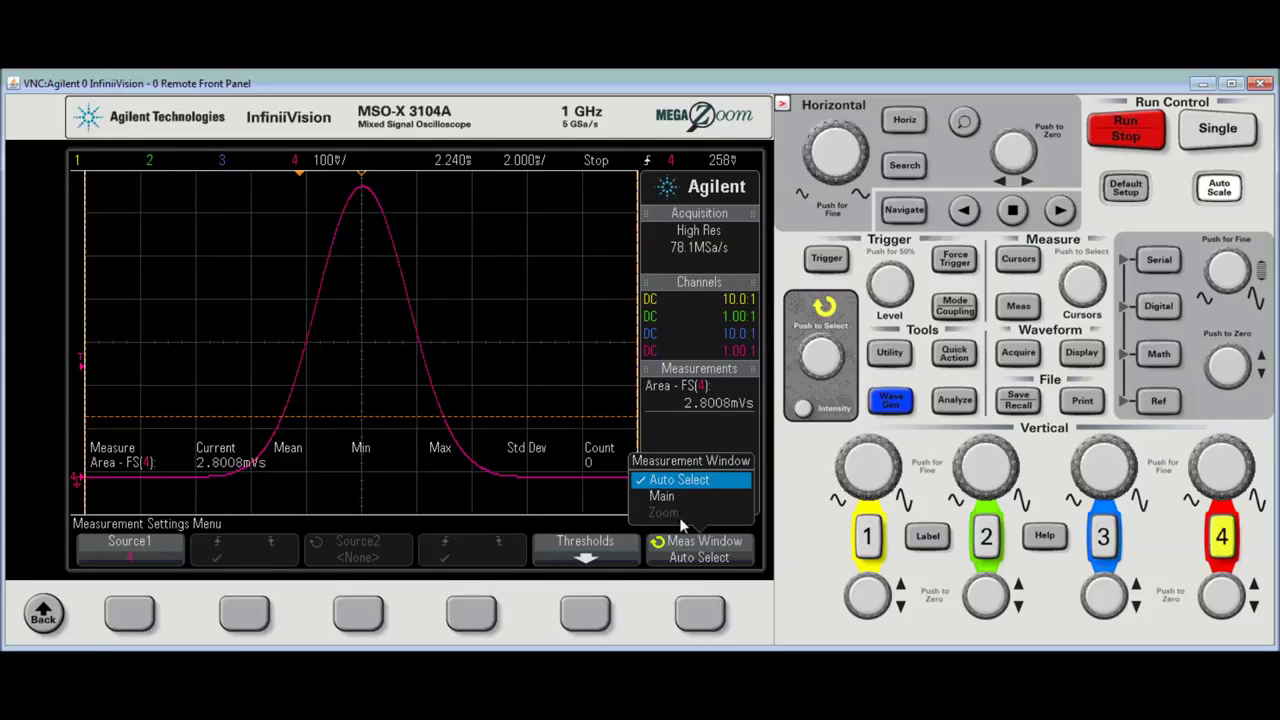
click(963, 122)
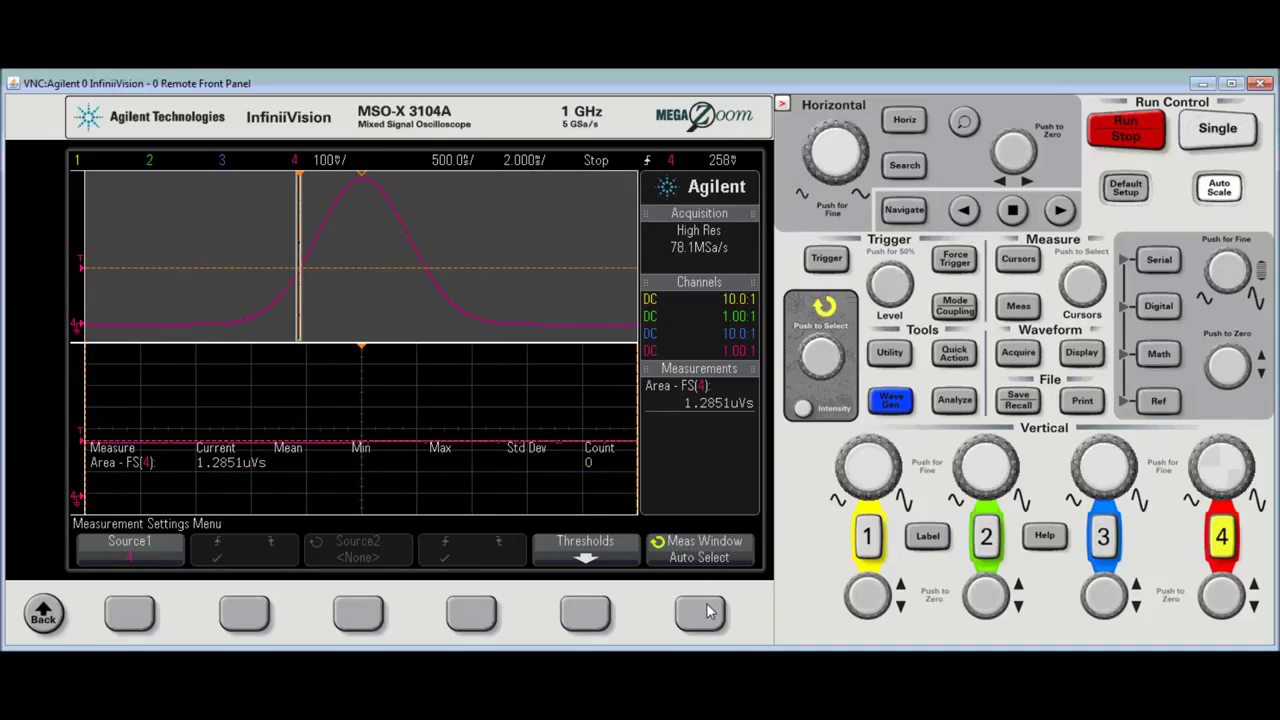
Set Meas Window to Zoom so the channel 4 Area - FS reads 1.2851uVs
click(703, 612)
click(705, 612)
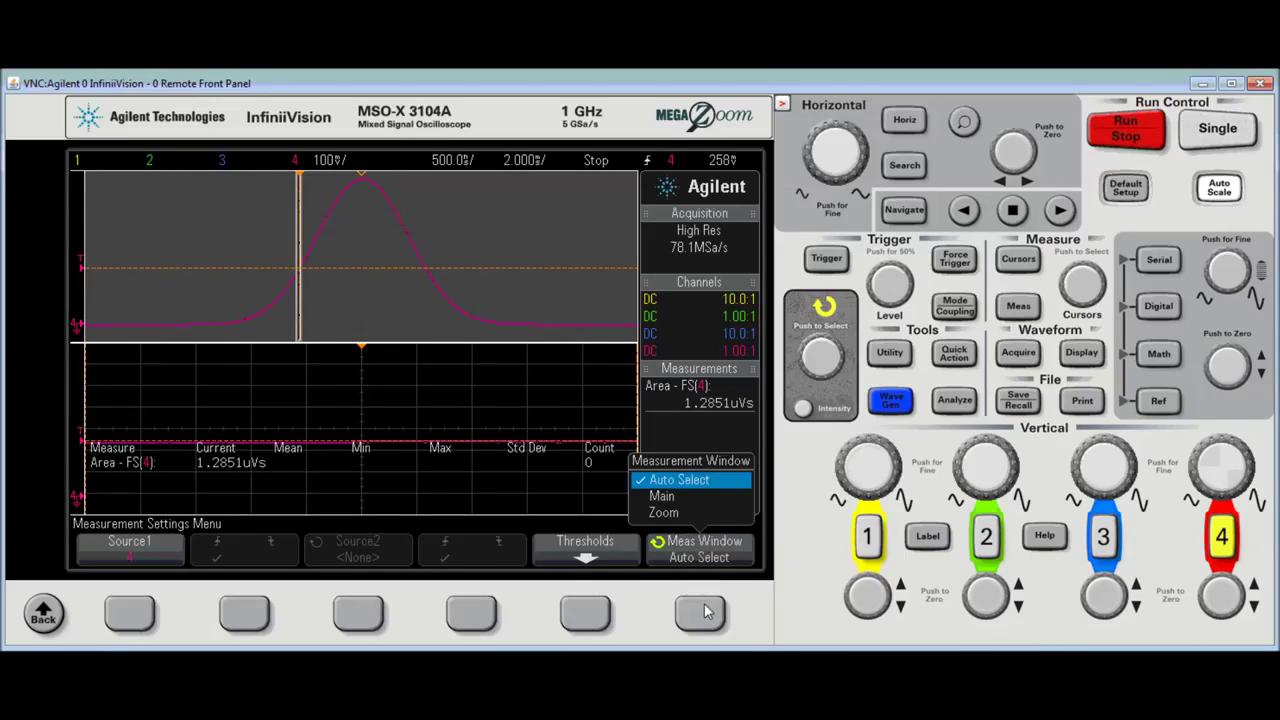
click(705, 612)
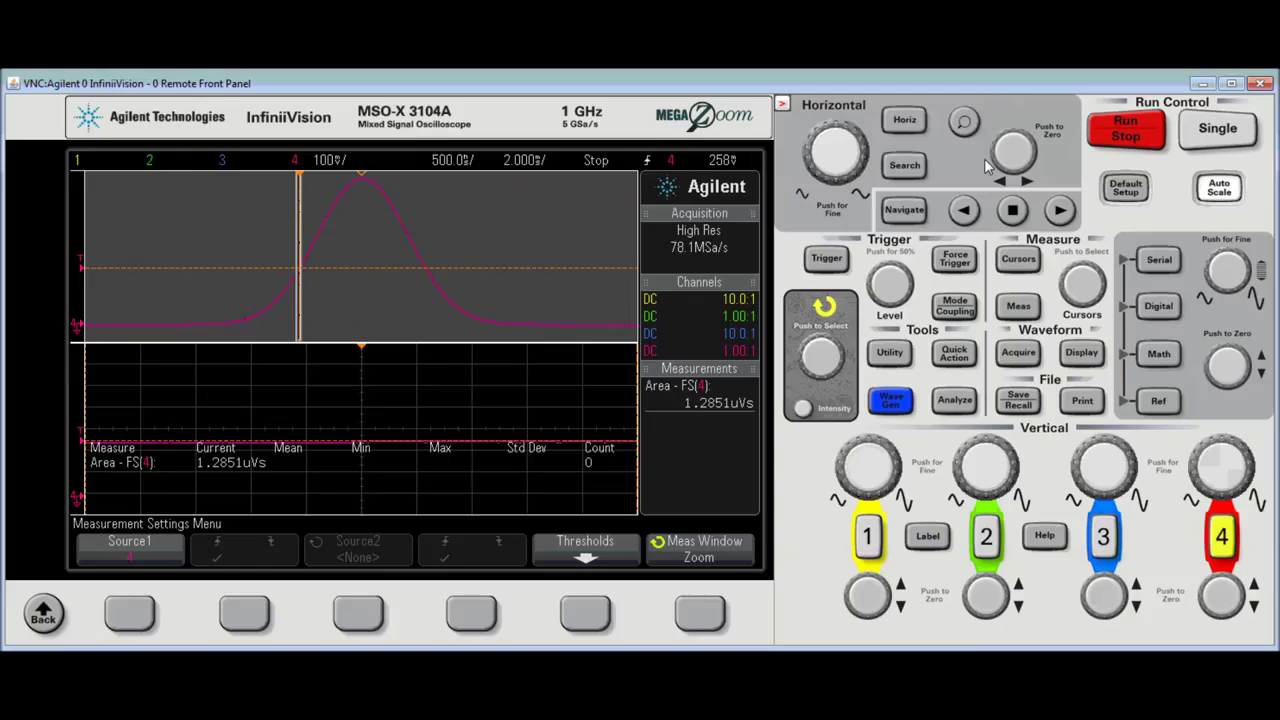
Widen and center the zoom window over the whole channel 4 pulse, area reading 2.4448mVs
scroll(984, 158, up, 10)
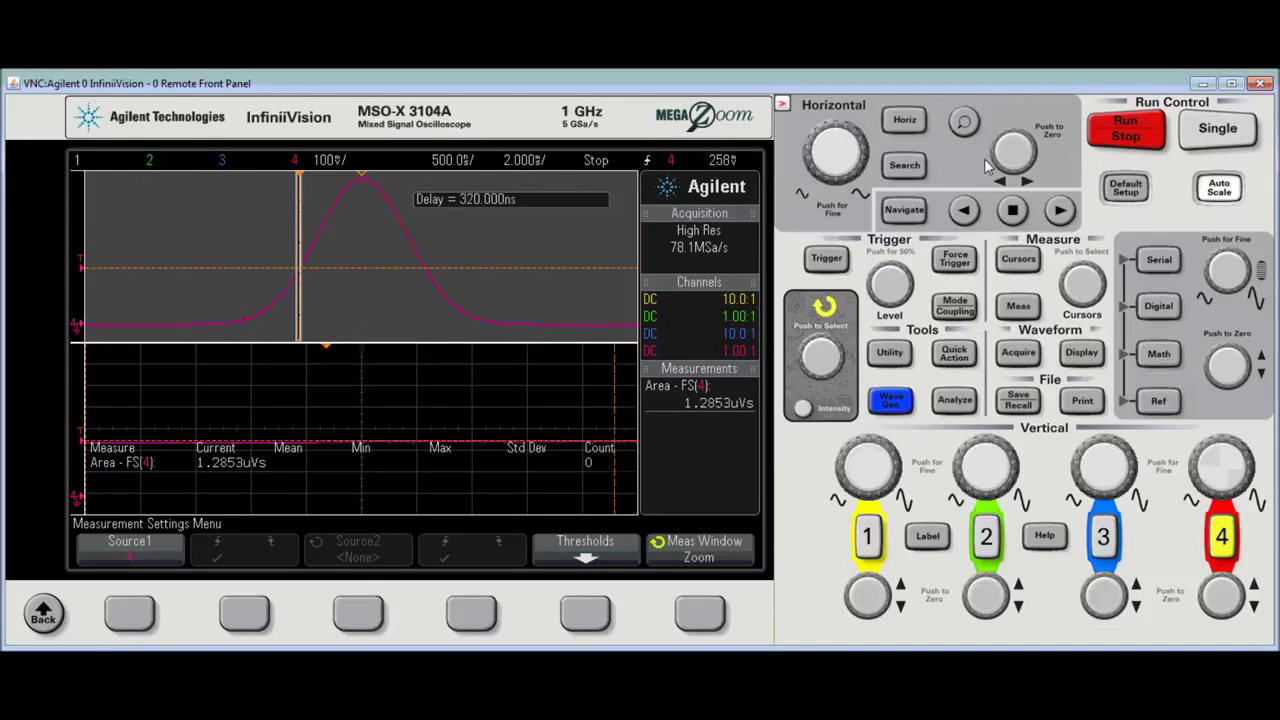
scroll(984, 158, up, 5)
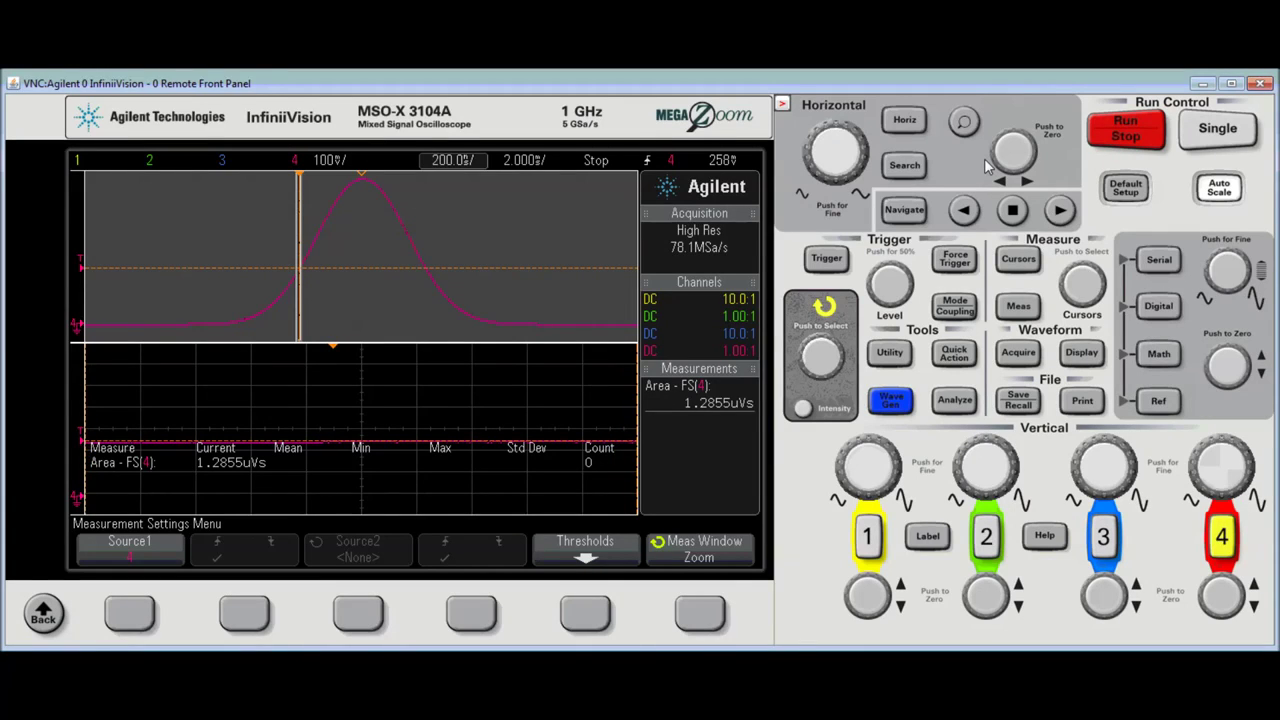
scroll(984, 158, up, 5)
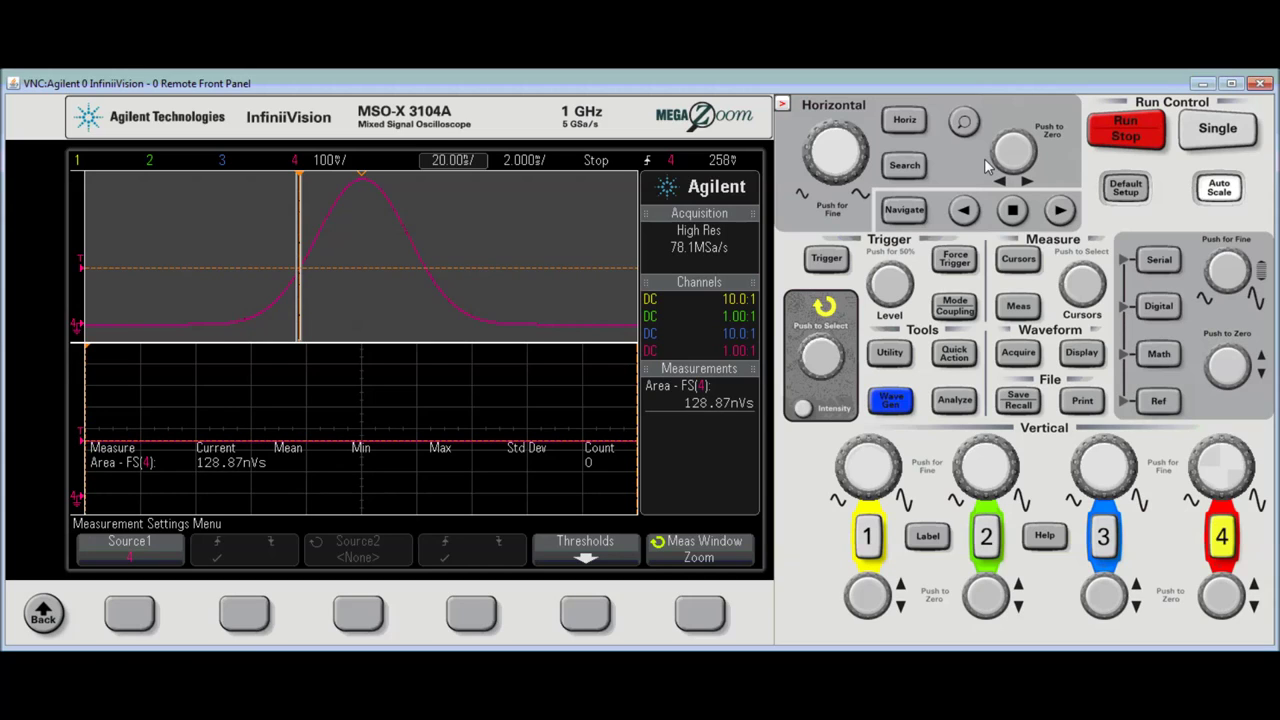
scroll(984, 158, down, 6)
scroll(984, 158, up, 6)
scroll(984, 158, down, 5)
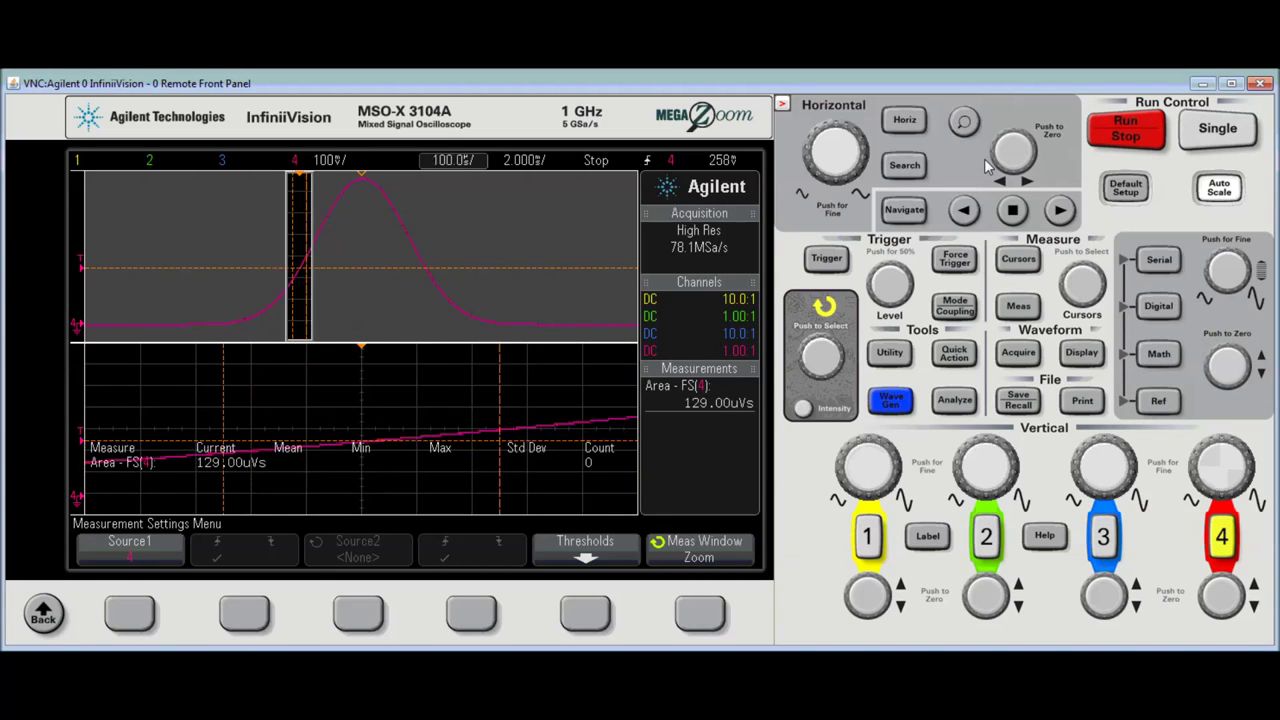
scroll(984, 158, down, 1)
scroll(984, 158, up, 5)
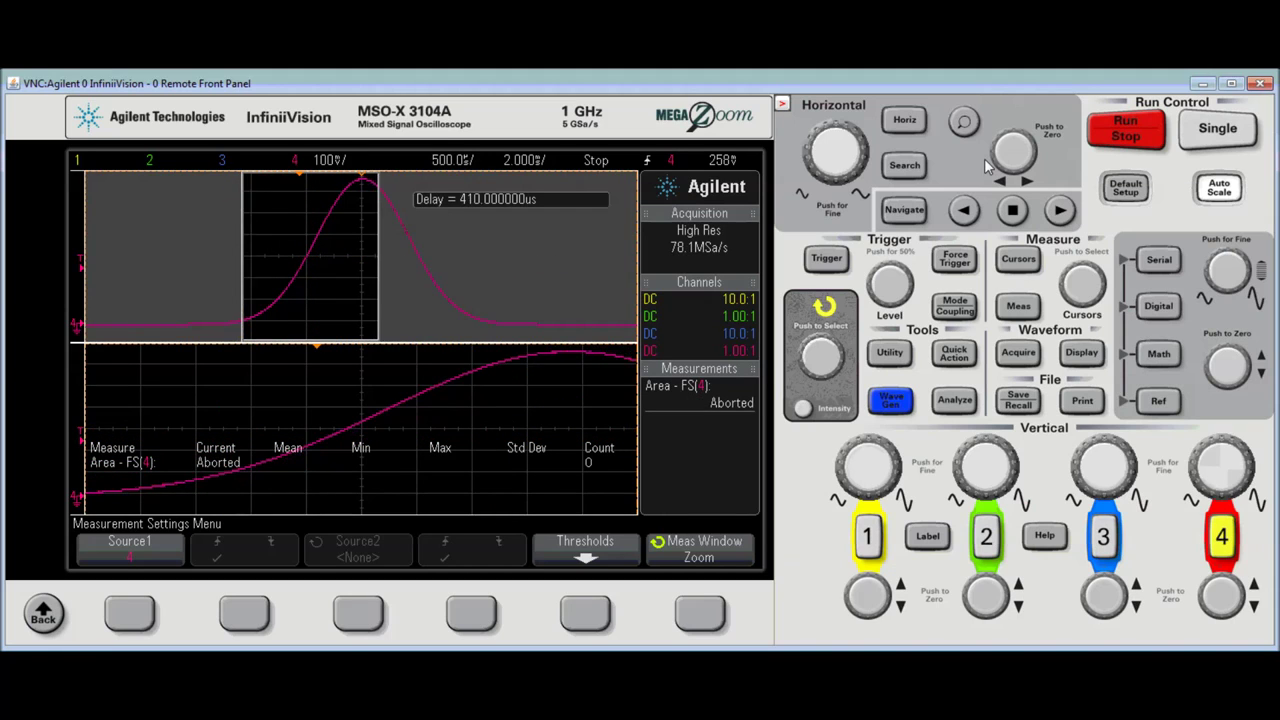
scroll(984, 158, up, 3)
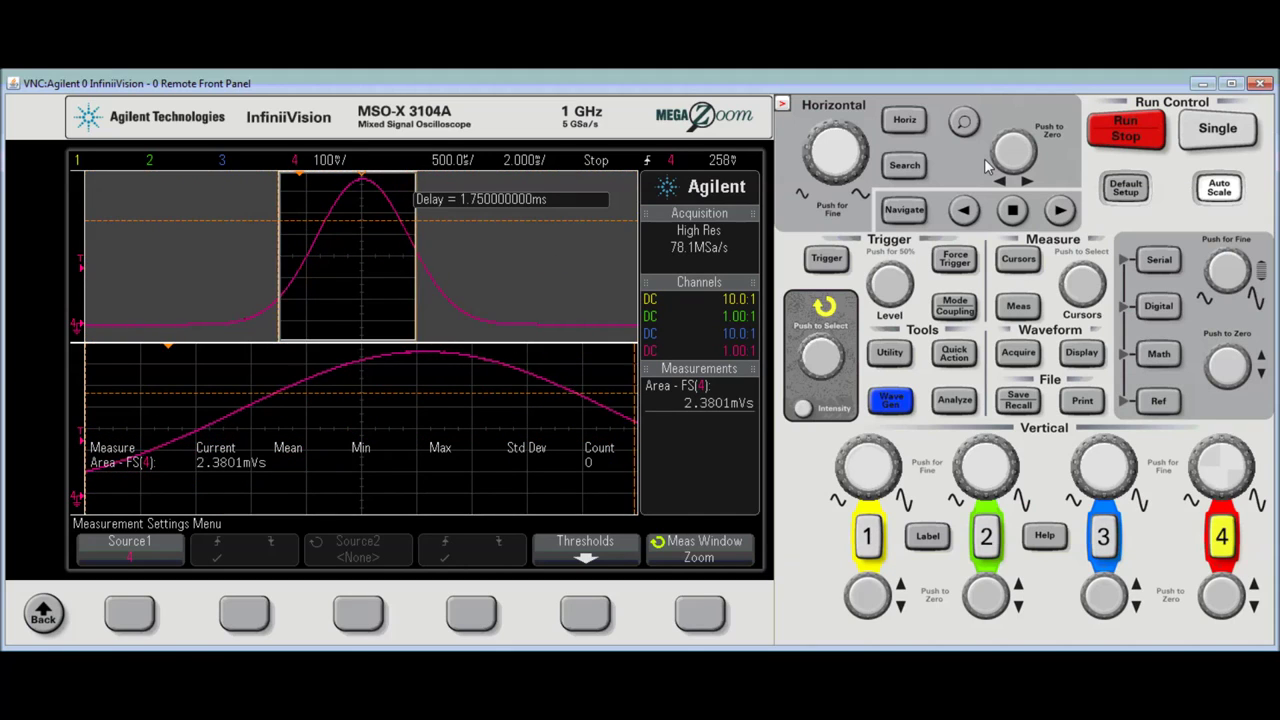
scroll(984, 158, up, 1)
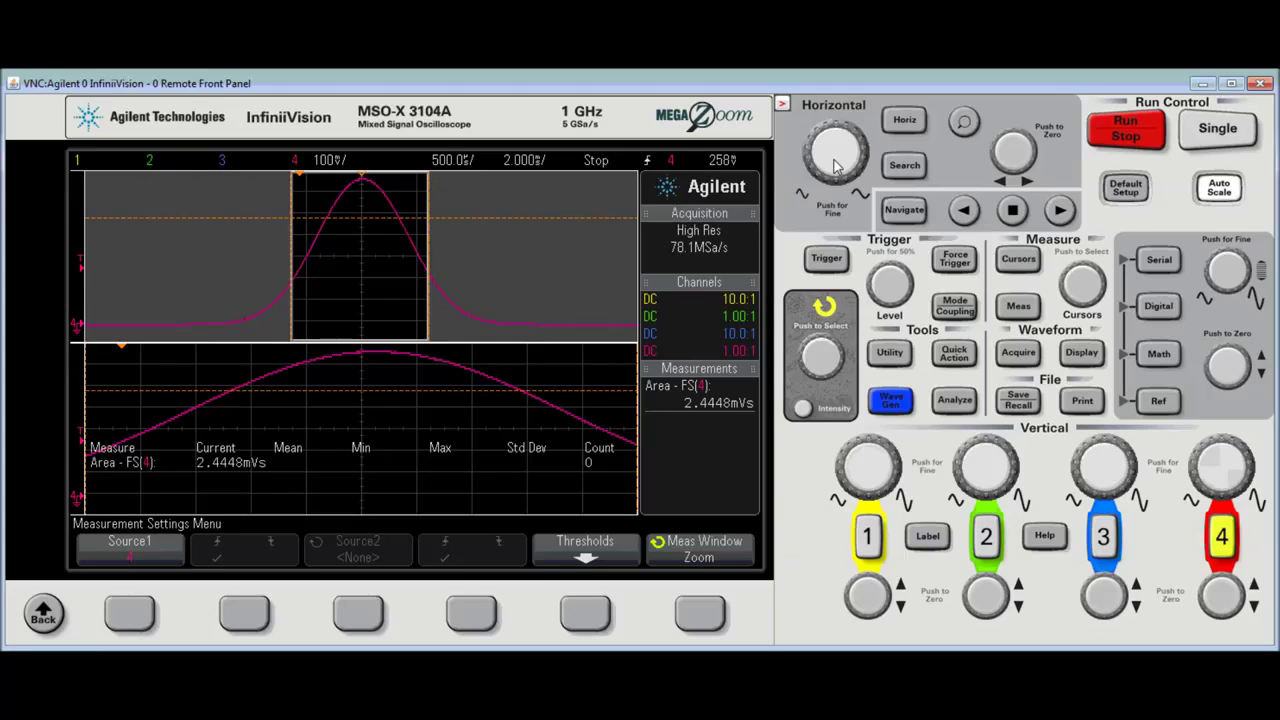
Fine-tune the zoom timebase to 420.0 around the pulse peak, then switch the zoomed view off
scroll(836, 165, up, 6)
scroll(836, 165, up, 1)
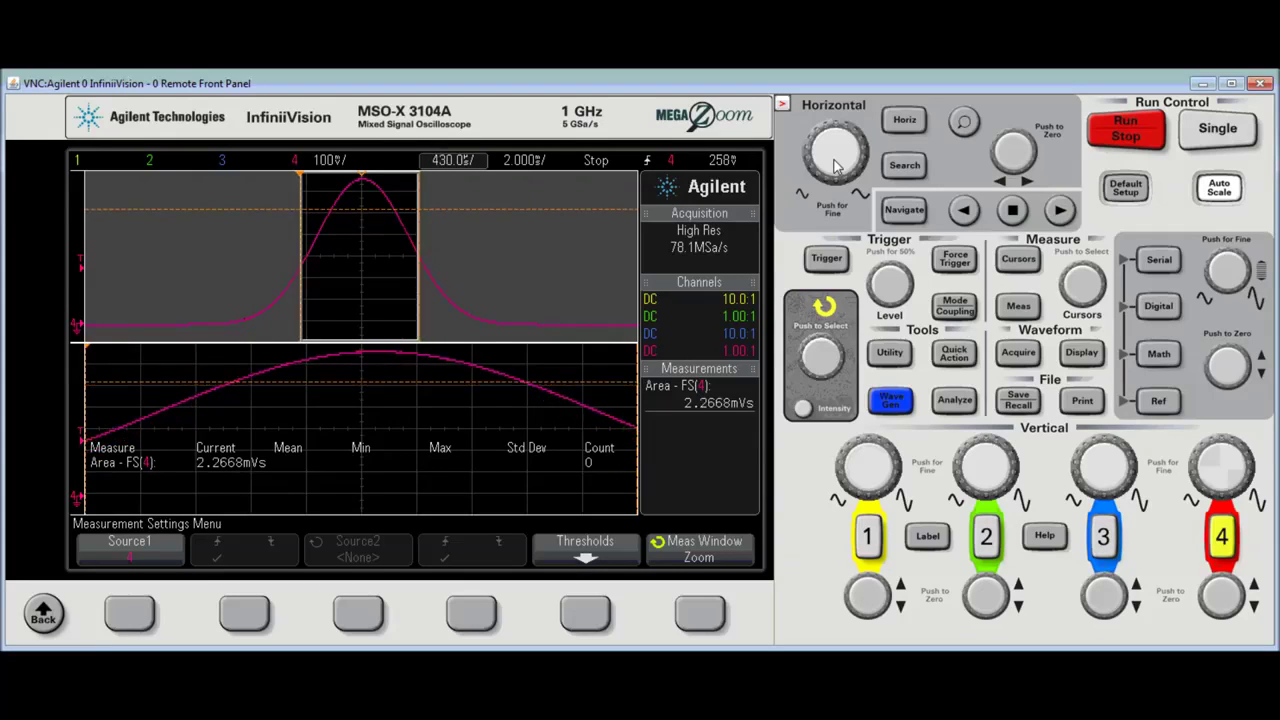
scroll(836, 165, up, 1)
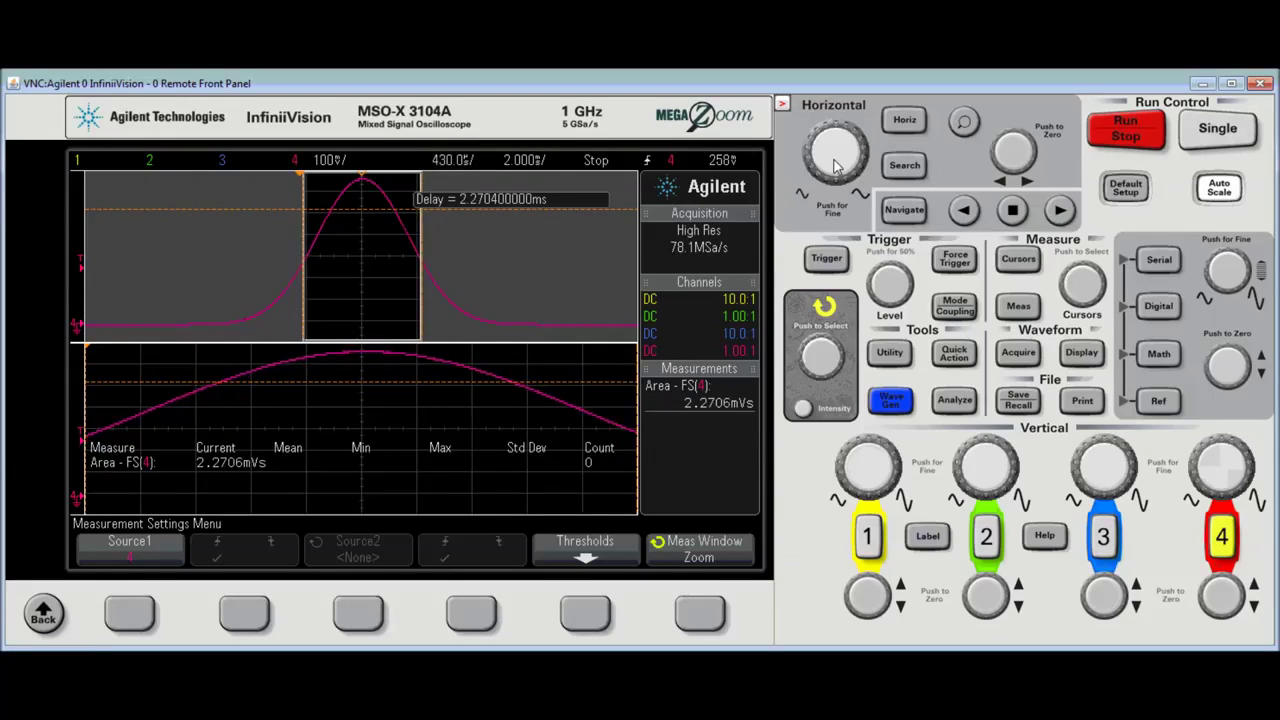
scroll(836, 165, up, 1)
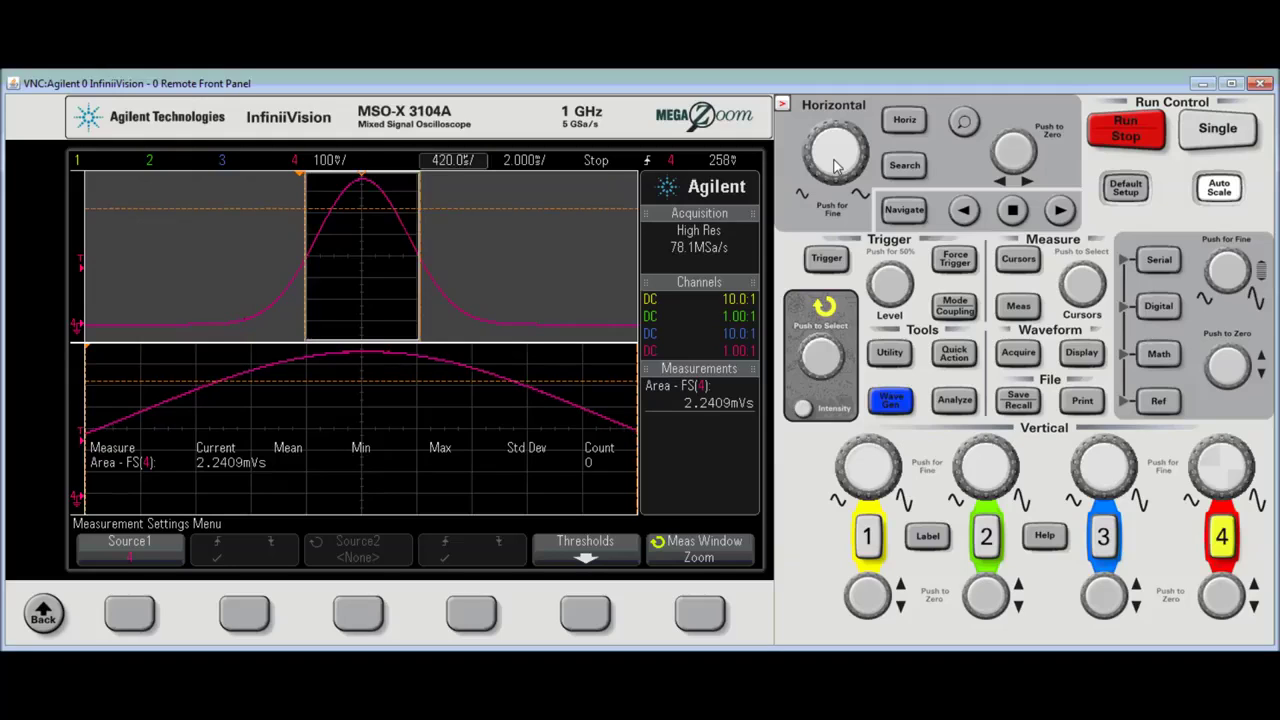
scroll(836, 165, up, 1)
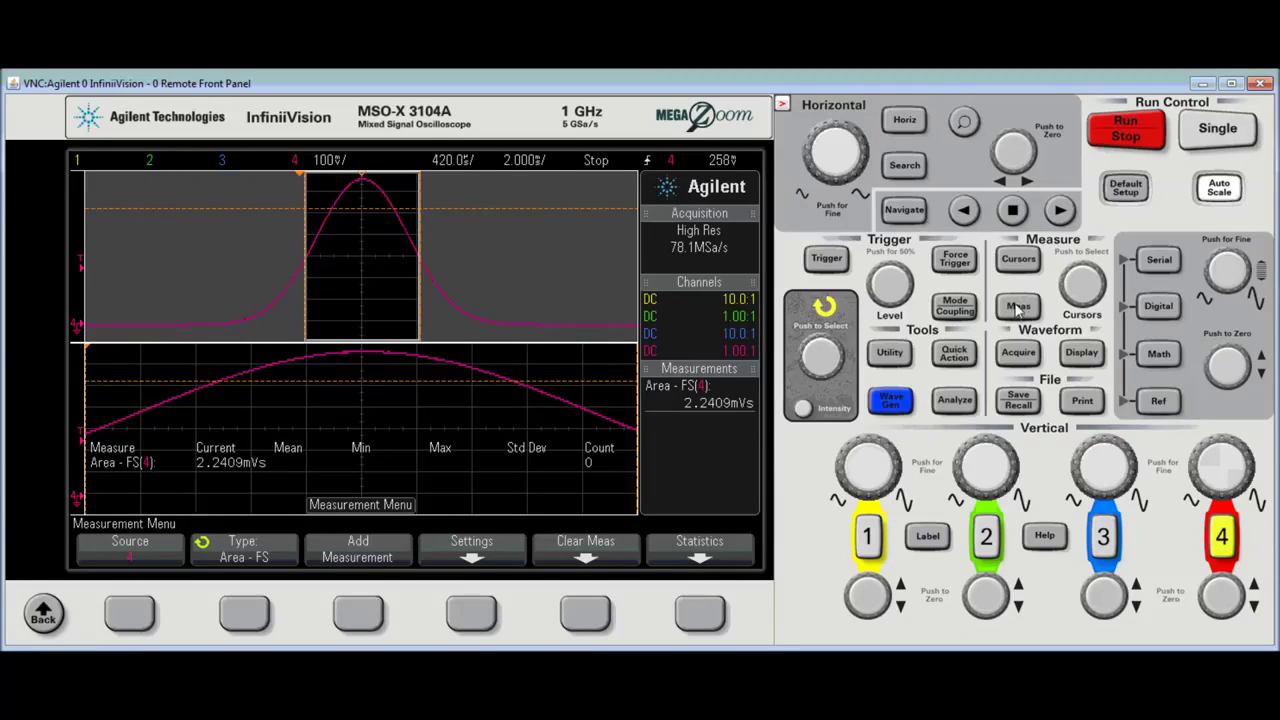
click(965, 121)
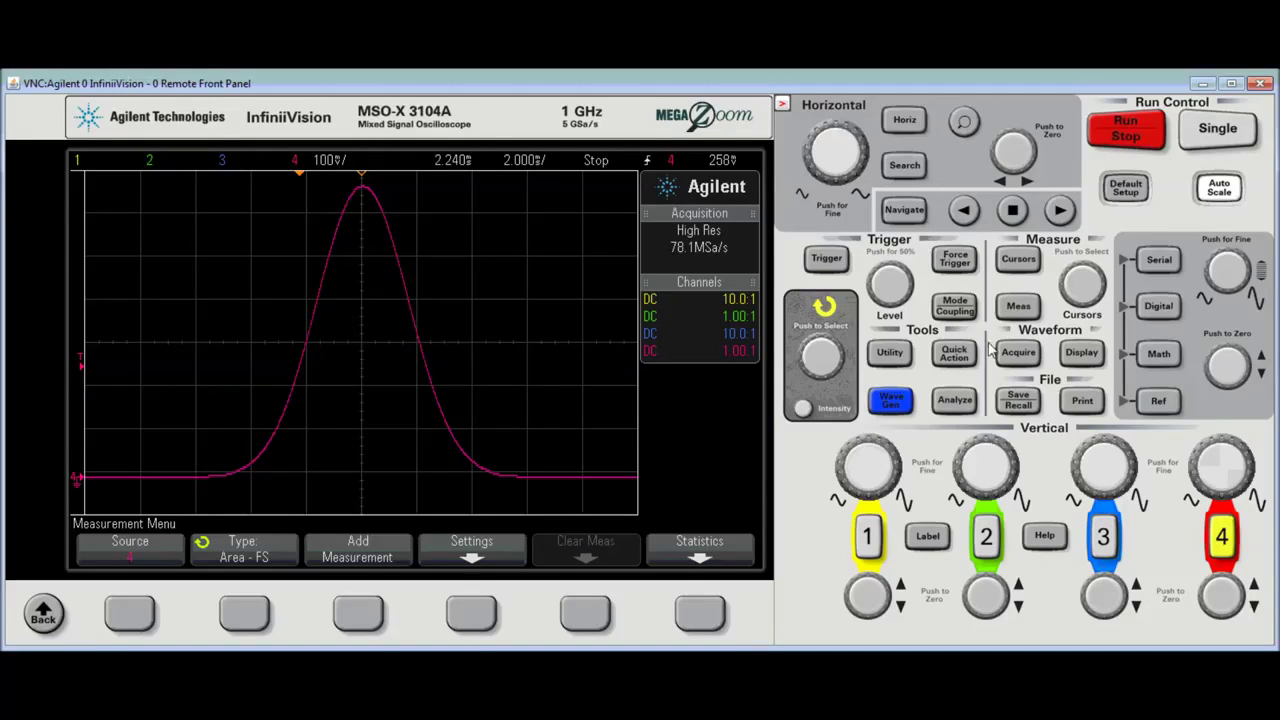
Set the math operator to ∫dt (Integrate)
click(1158, 356)
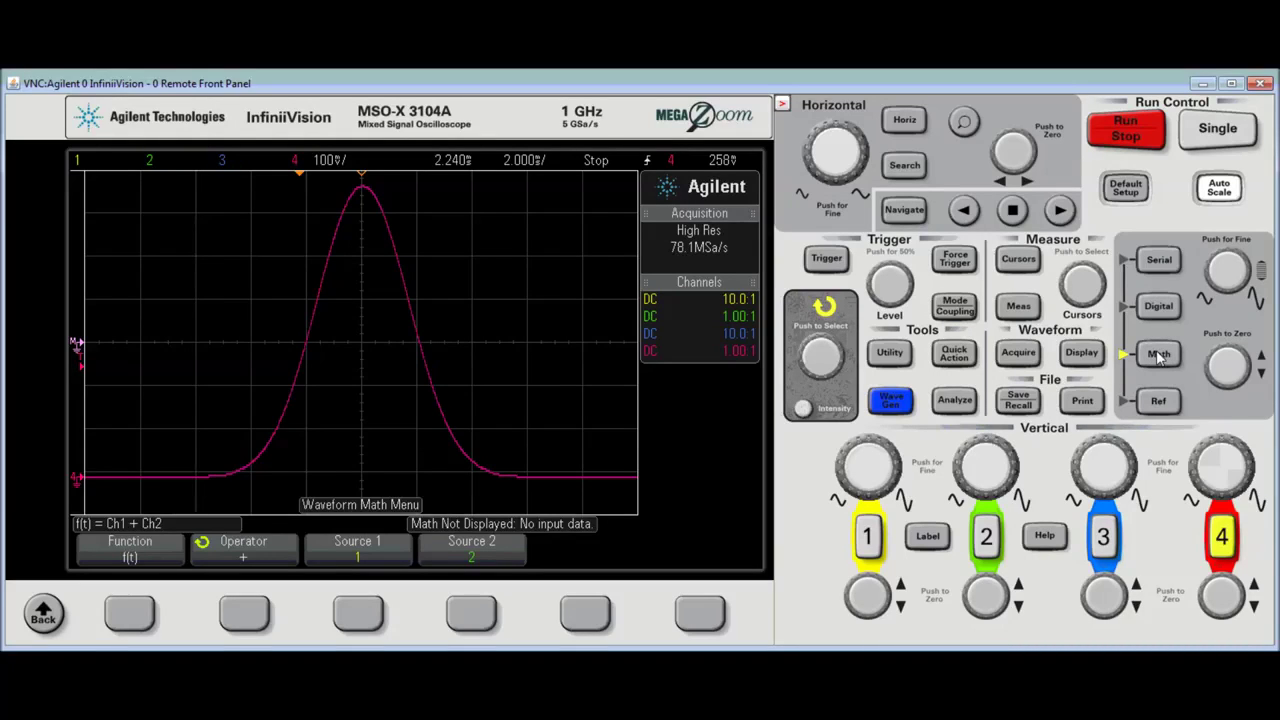
click(245, 613)
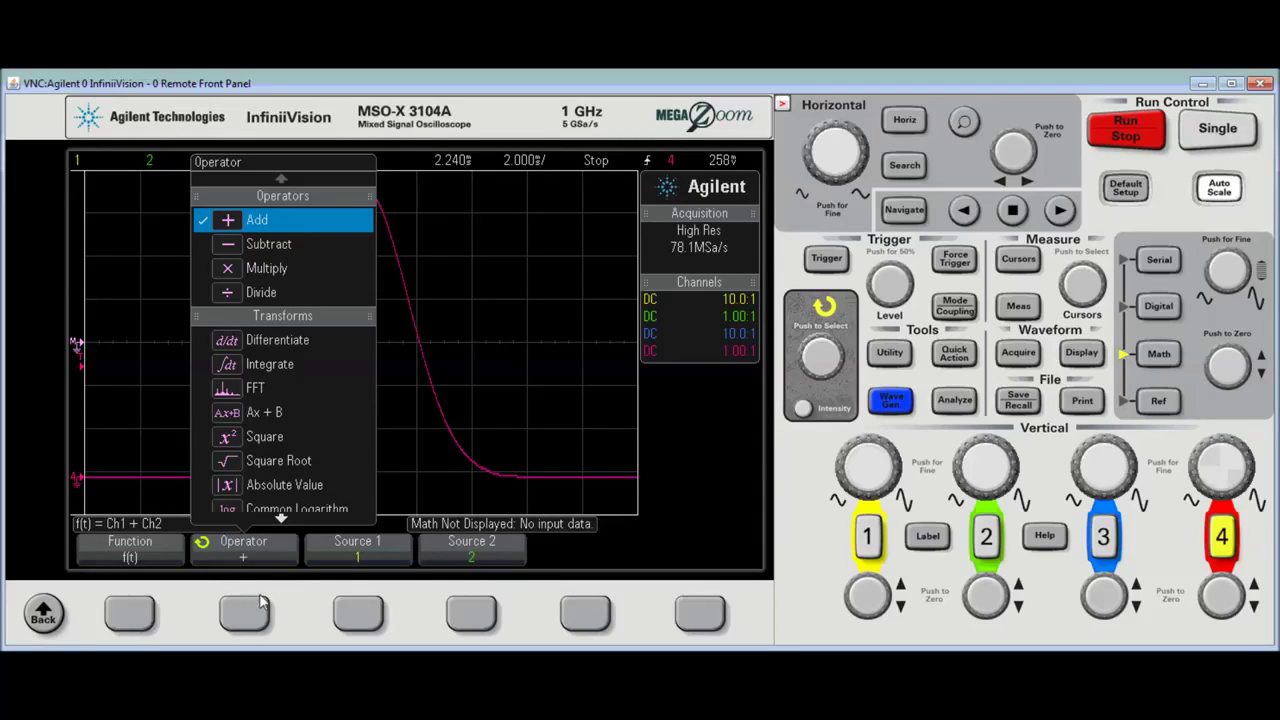
click(826, 376)
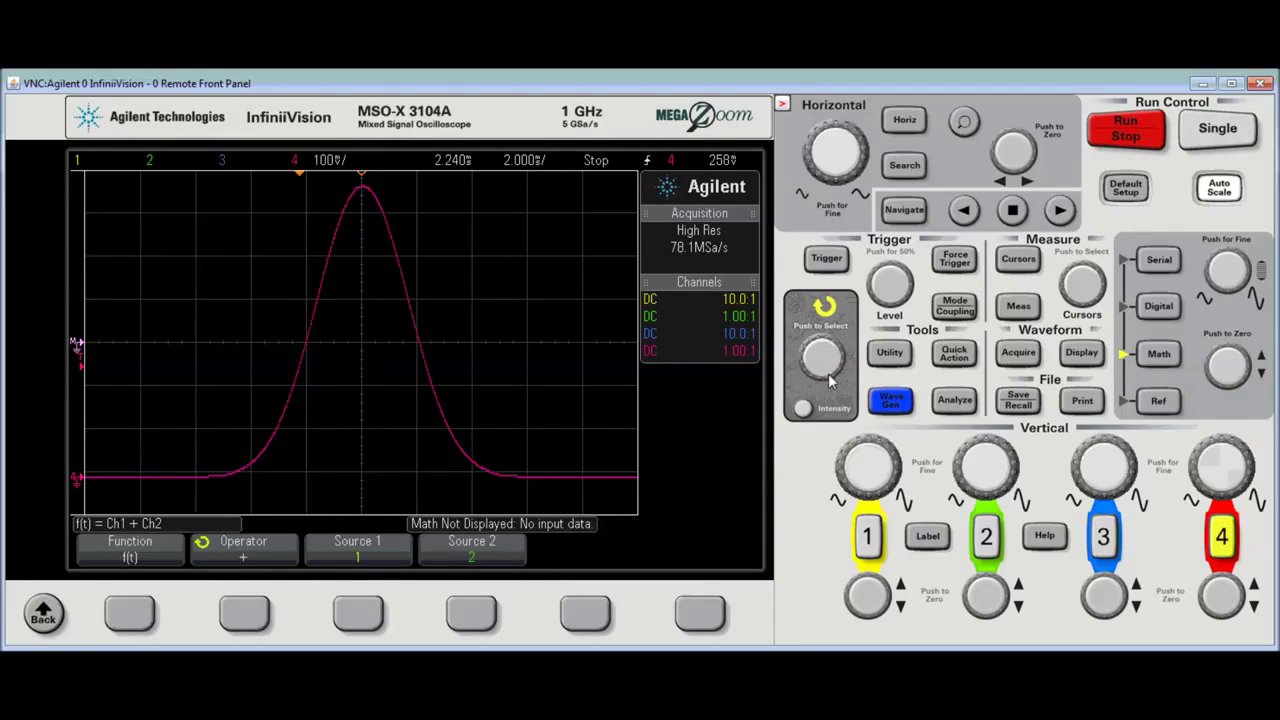
click(846, 373)
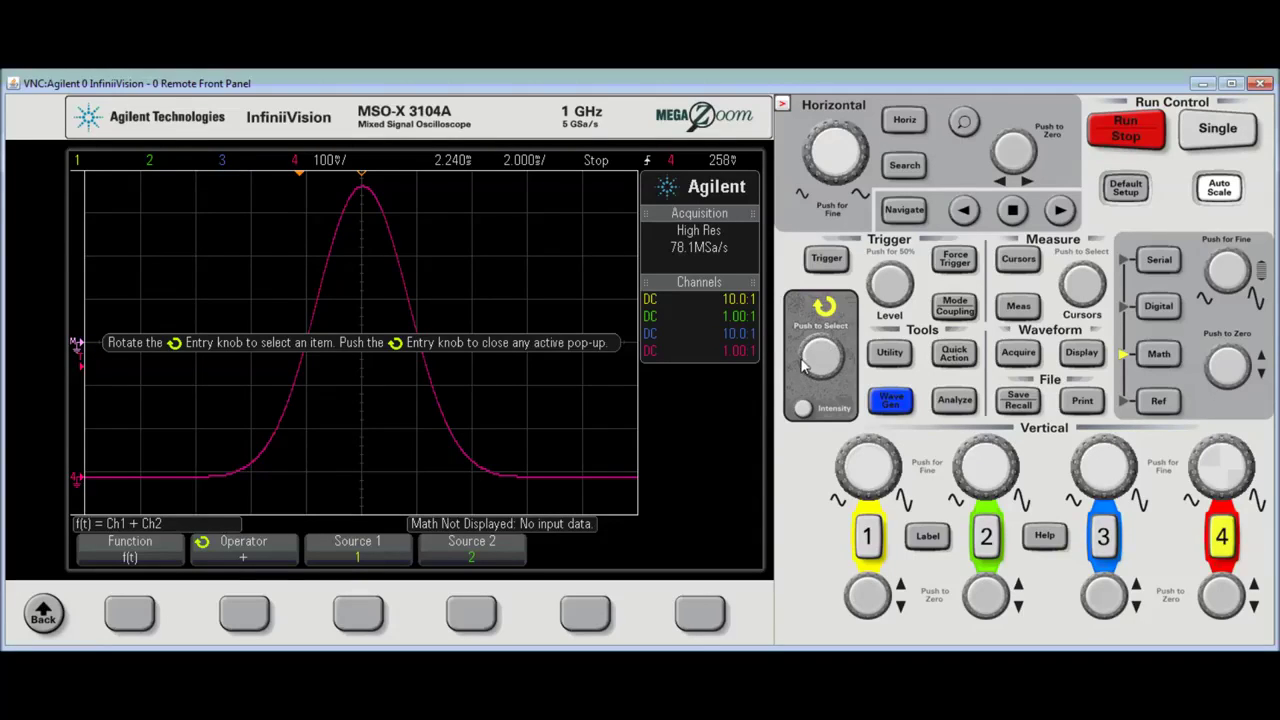
click(810, 353)
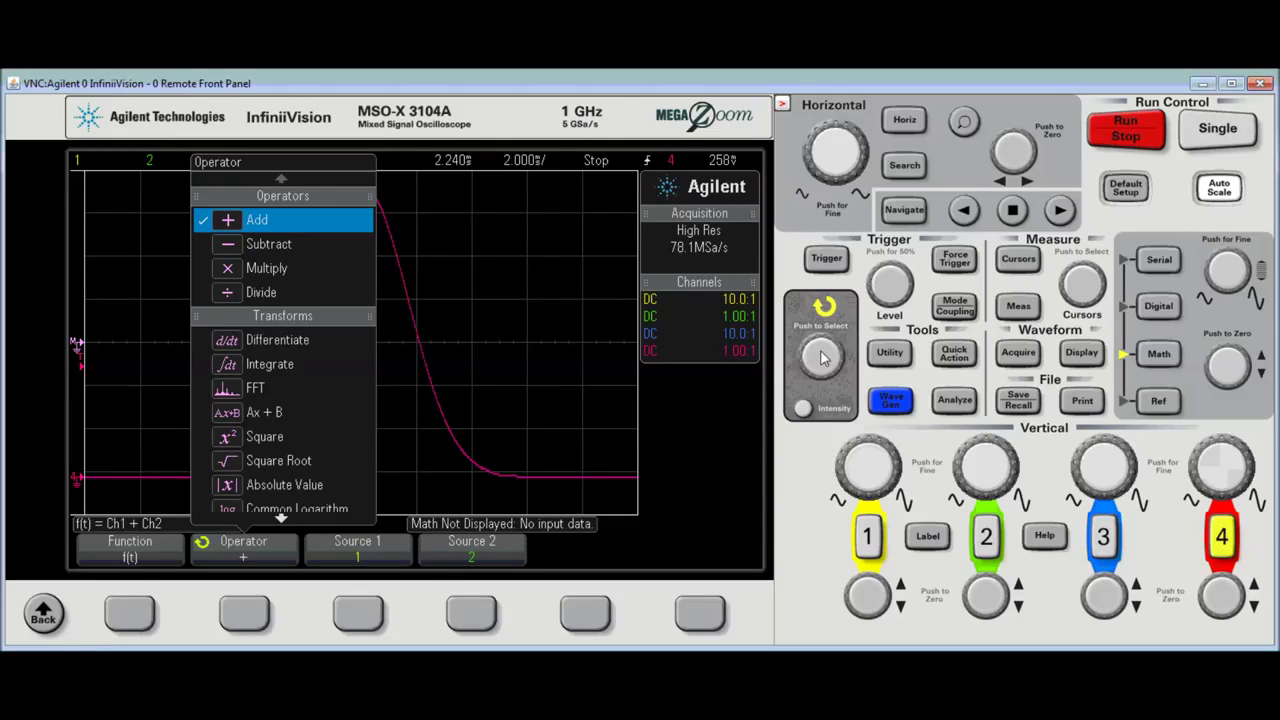
scroll(820, 358, down, 4)
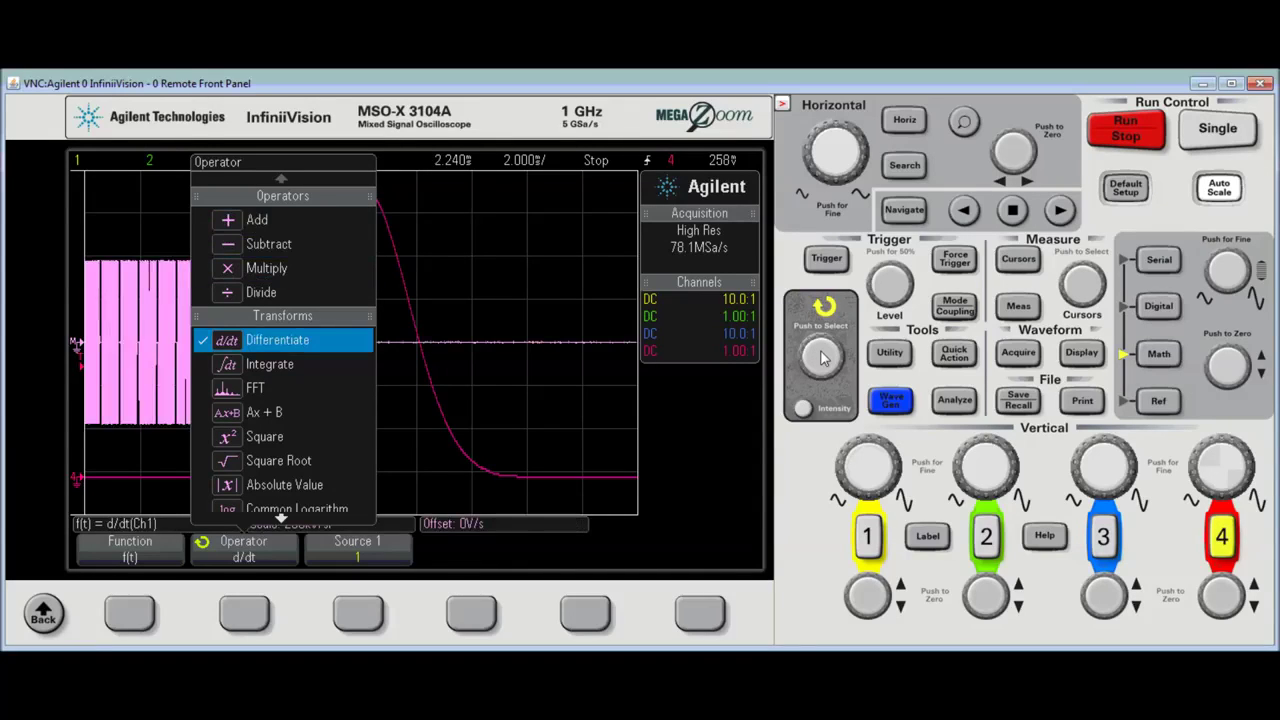
scroll(822, 358, down, 3)
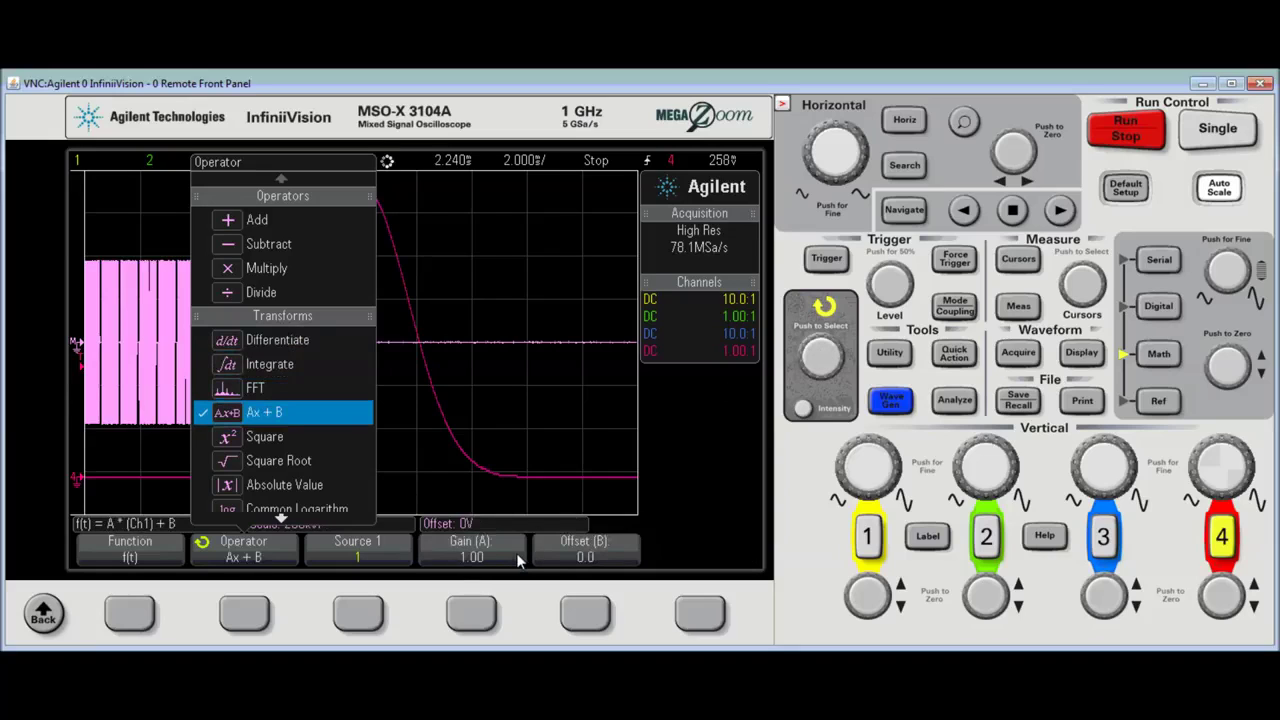
scroll(520, 560, up, 1)
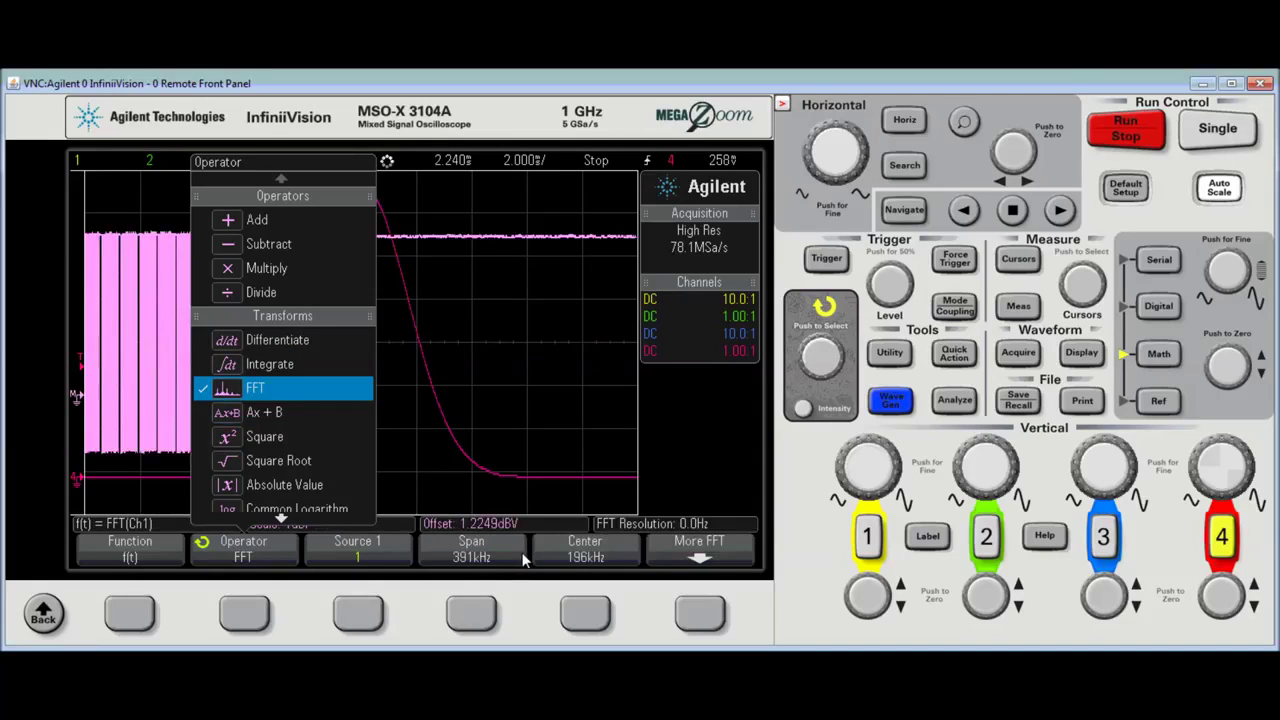
scroll(520, 560, up, 1)
click(366, 620)
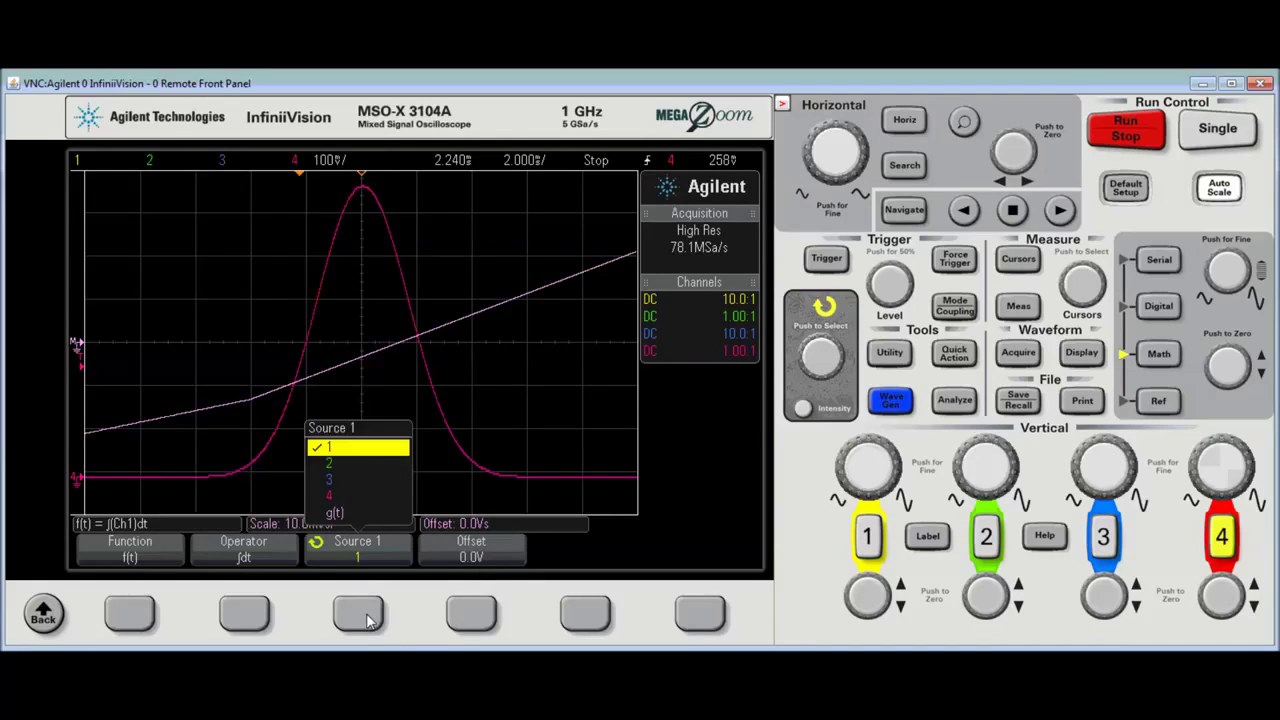
Make channel 4 the integral's source and turn on the cursors
click(366, 620)
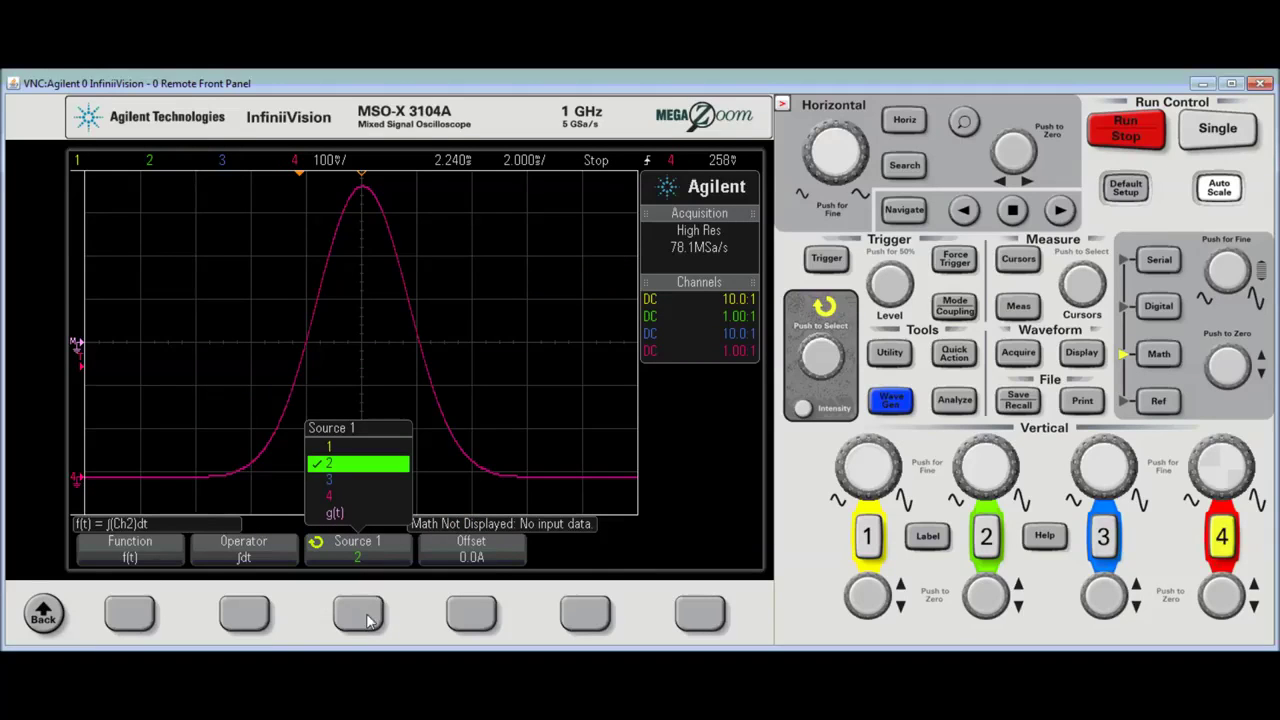
click(366, 620)
click(366, 620)
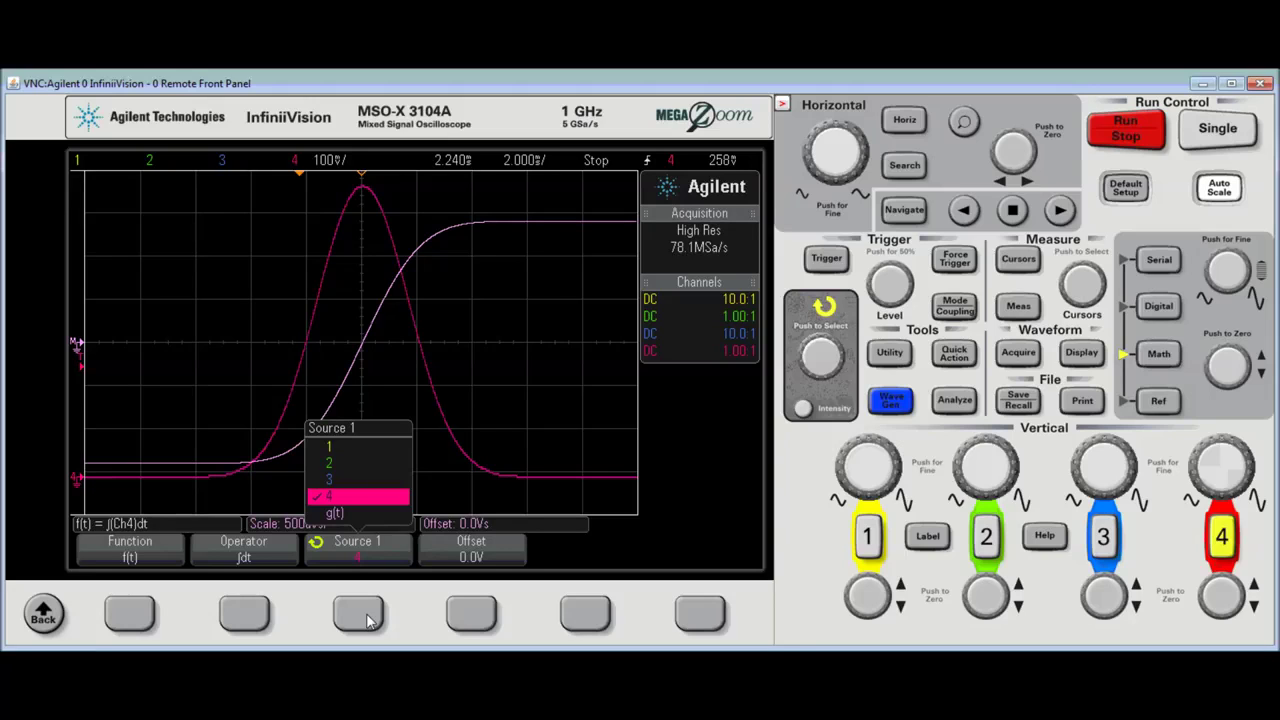
click(1016, 260)
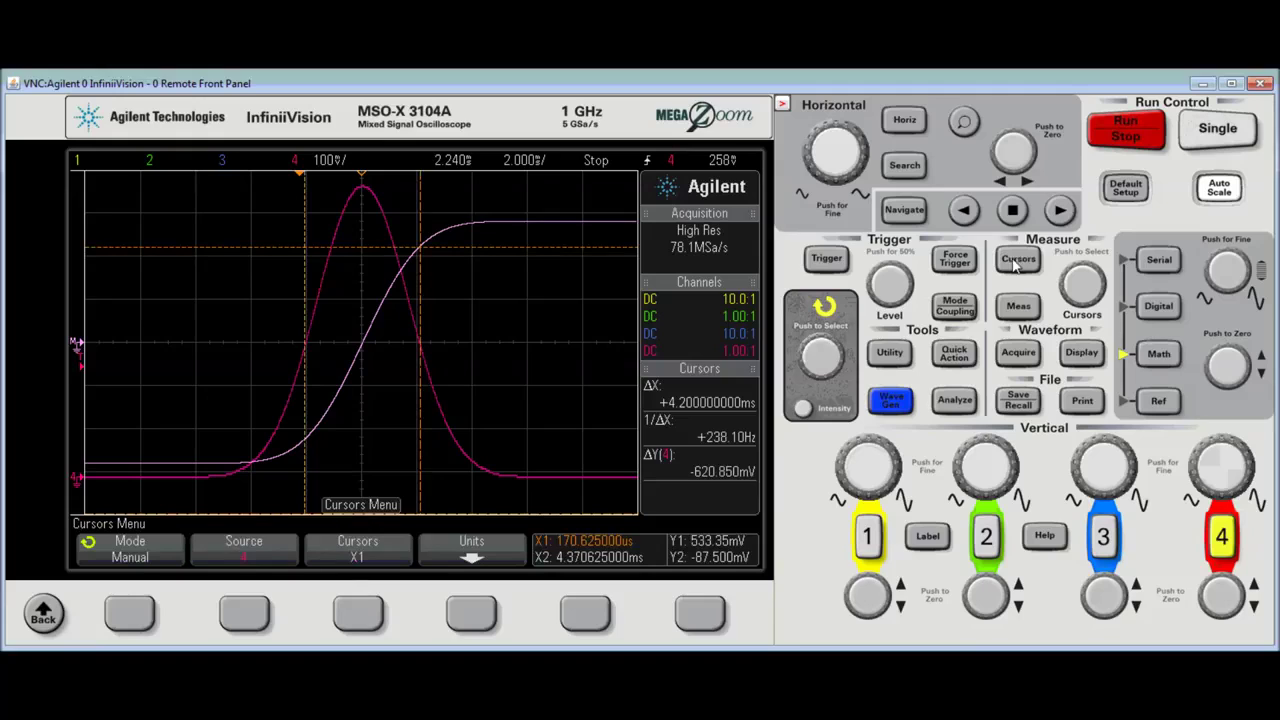
Set the cursor mode to Track Waveform with X1 following Math: f(t)
click(150, 622)
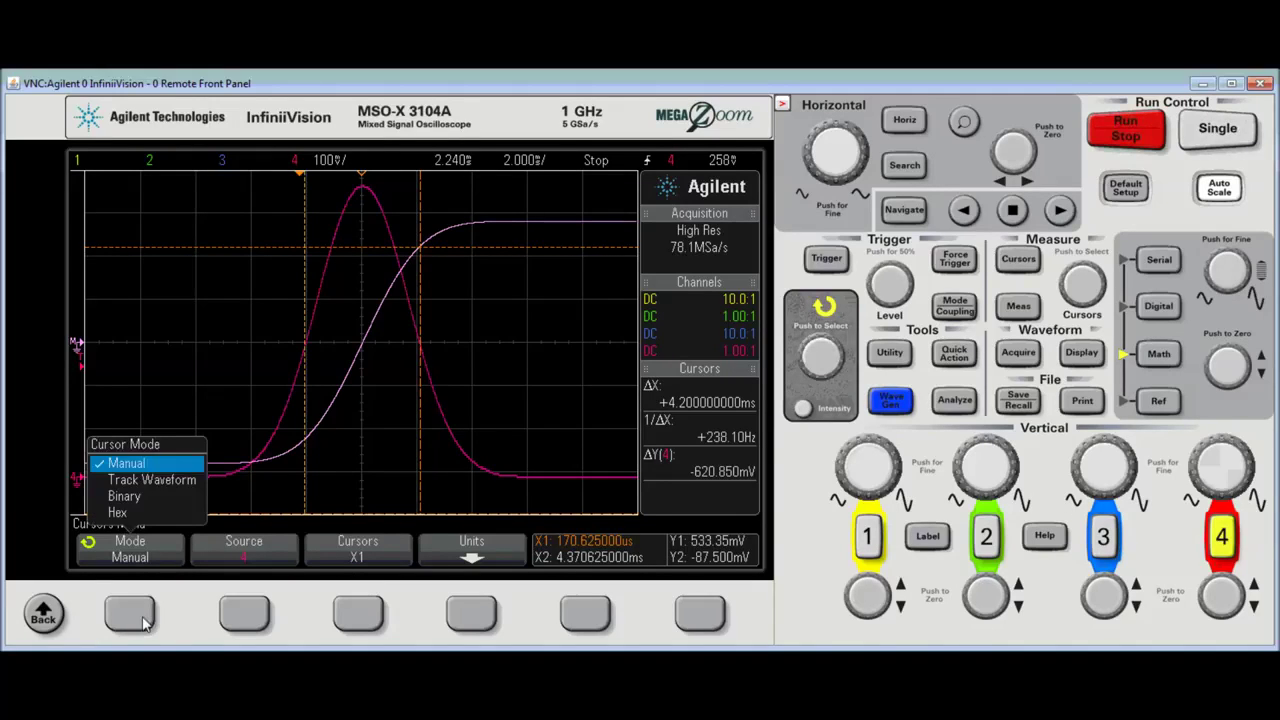
click(145, 620)
click(245, 615)
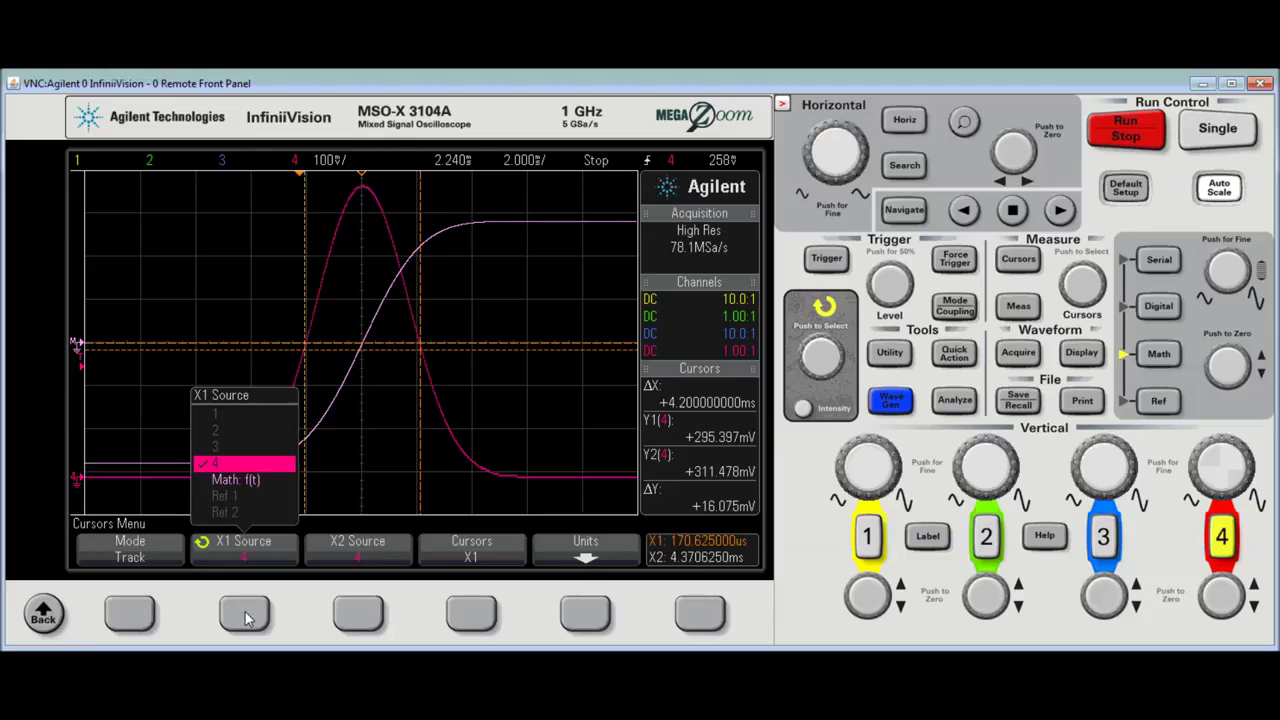
click(245, 615)
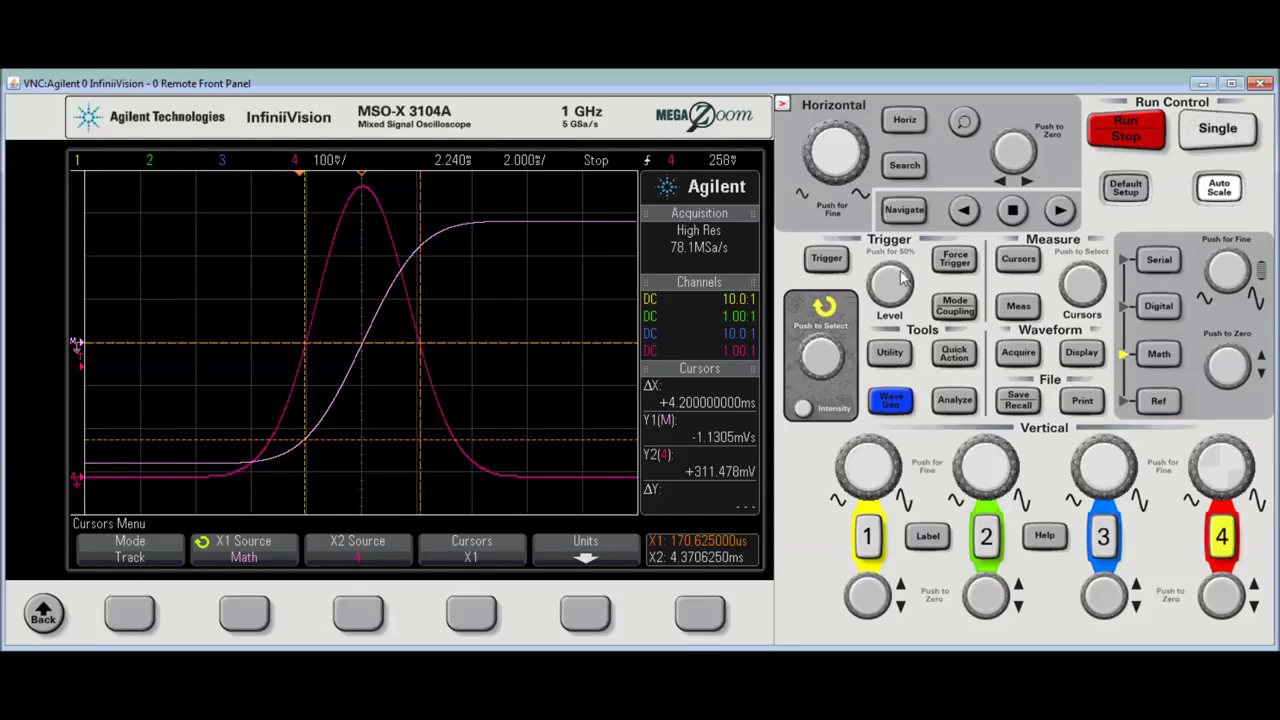
Set cursor X2's source to Math: f(t), giving ΔY +2.2402mVs across ΔX 4.2ms
click(1092, 288)
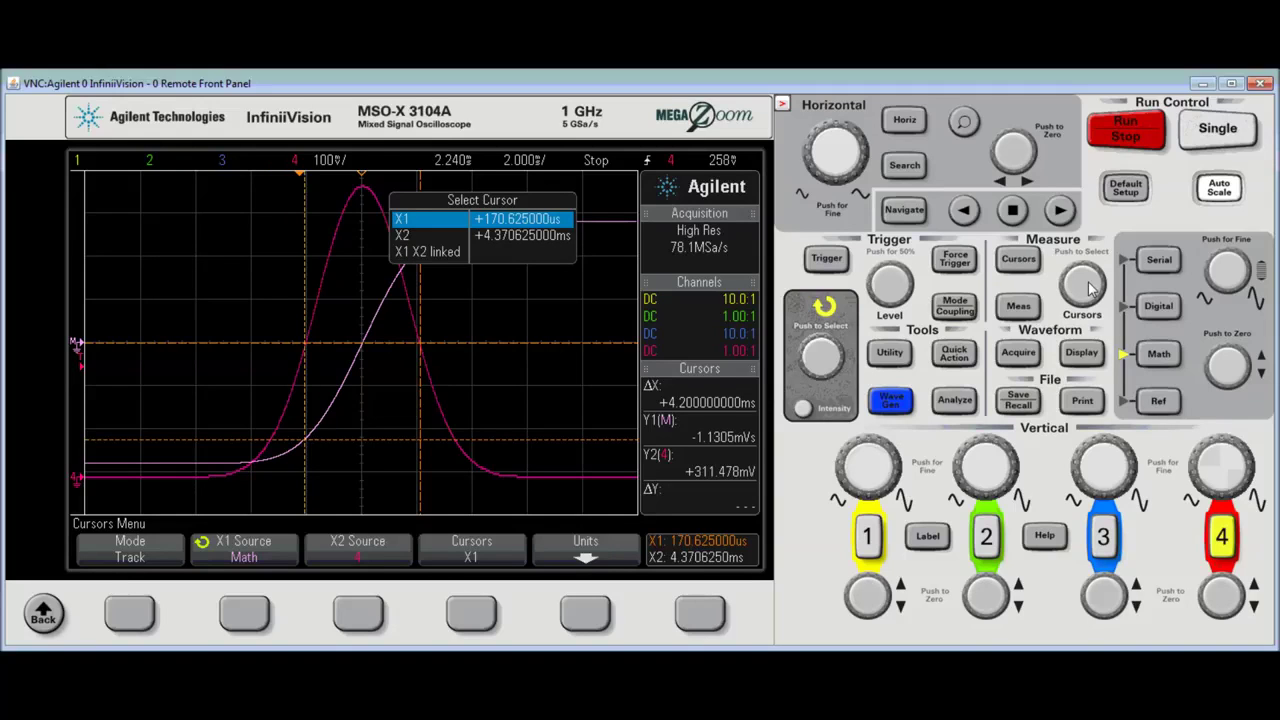
click(362, 615)
click(362, 615)
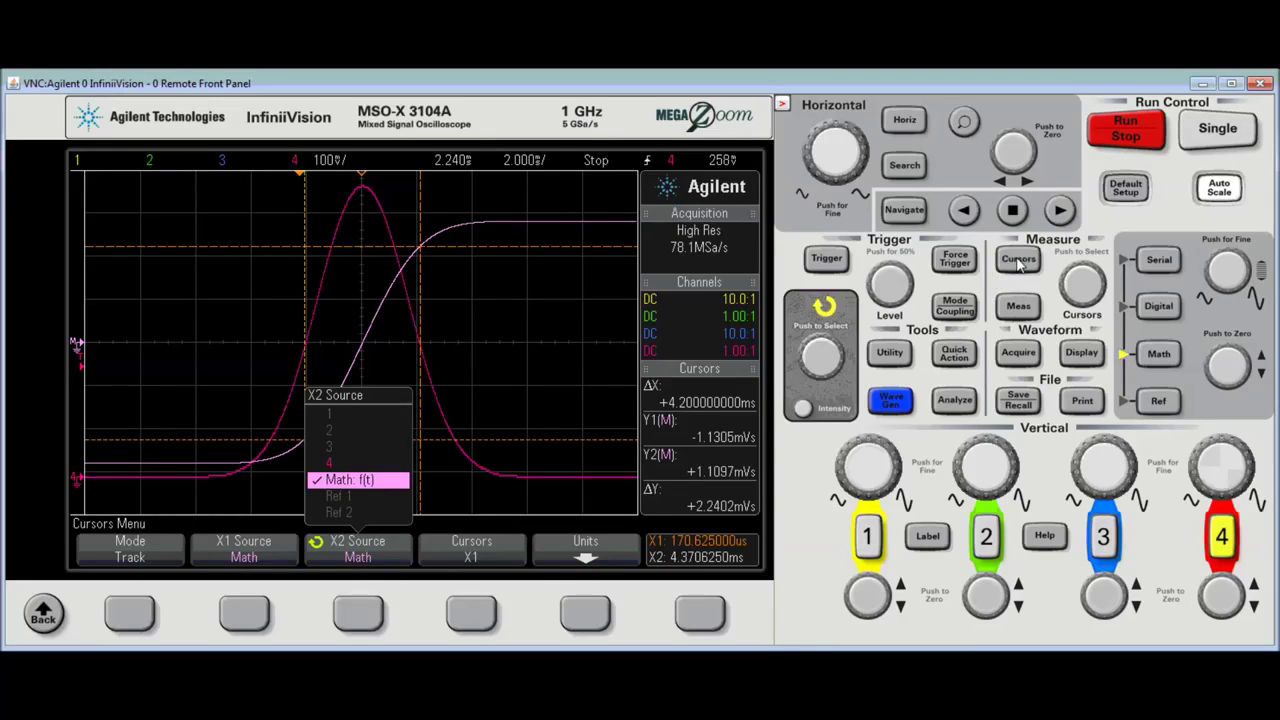
click(1019, 260)
click(1019, 260)
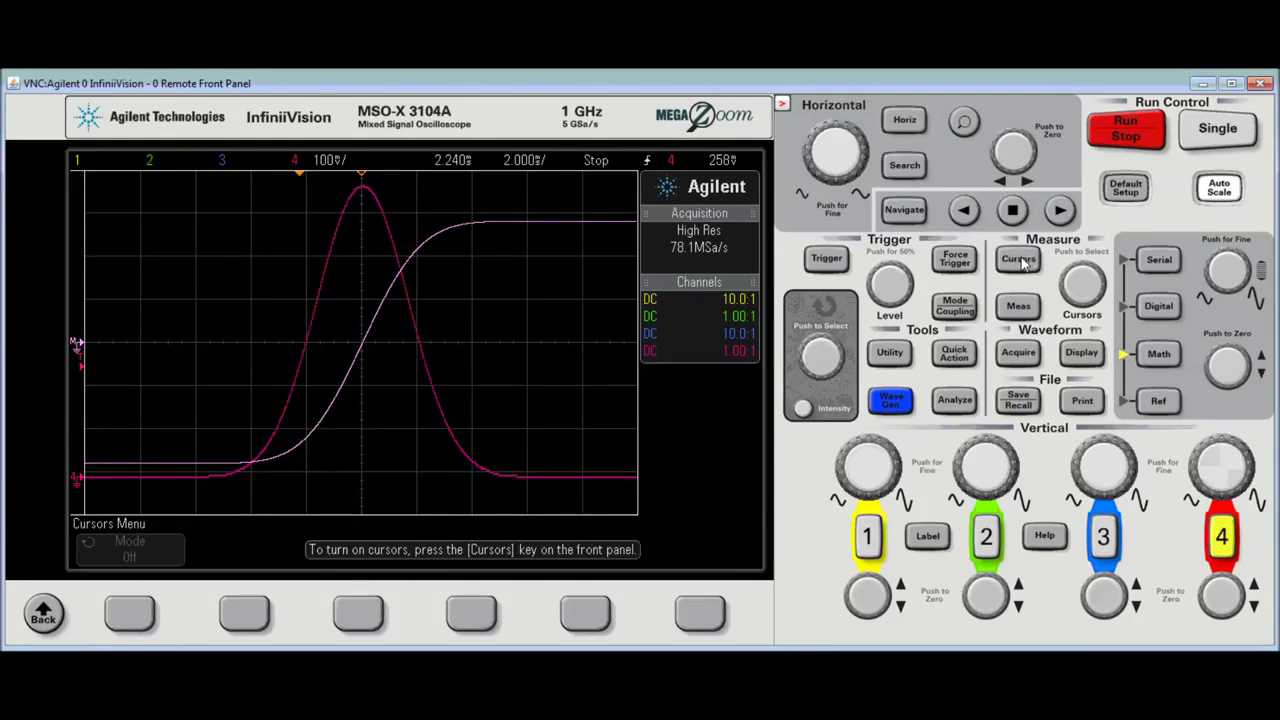
click(1084, 285)
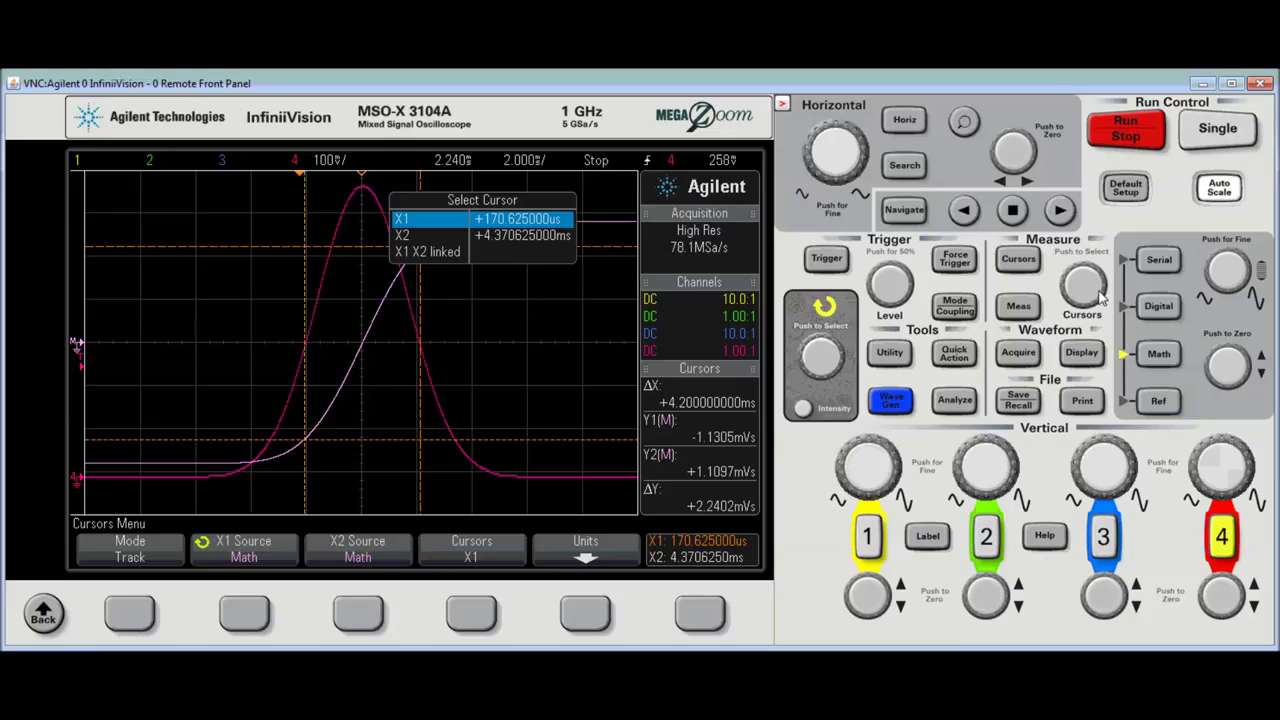
Move cursor X1 to 260 µs on the rising edge, making ΔX 4.110625ms
click(1098, 308)
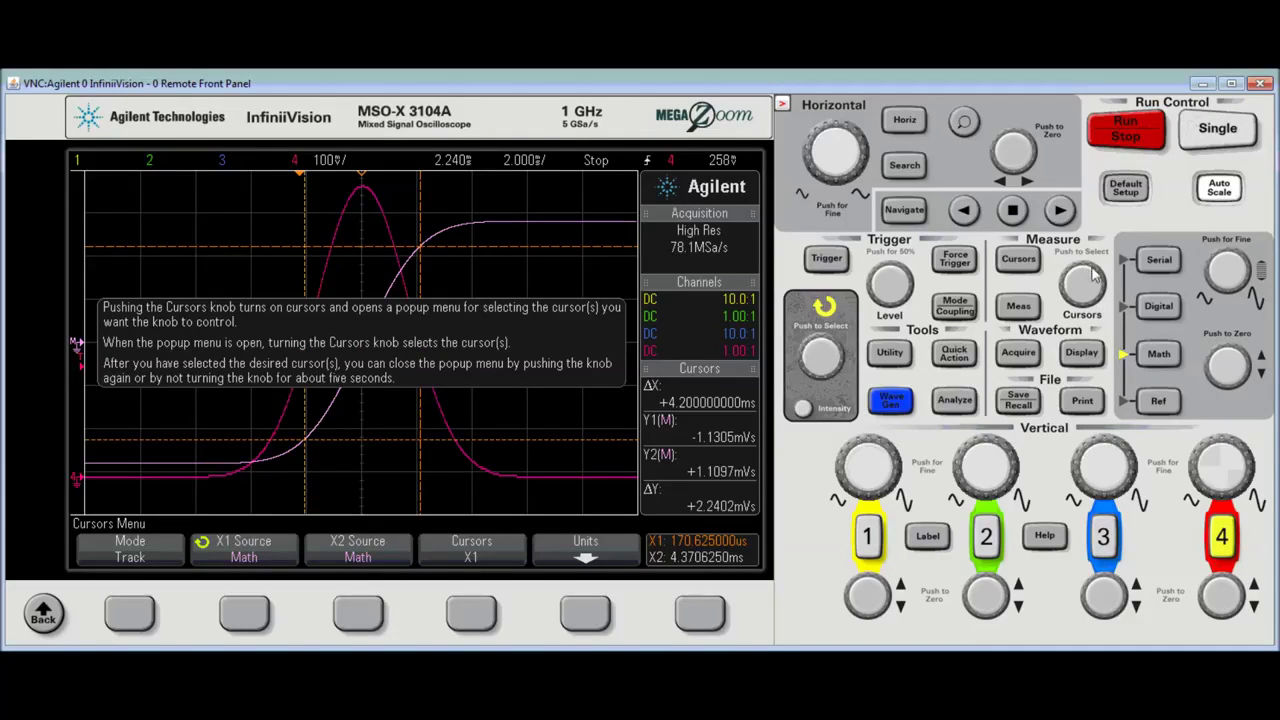
scroll(1090, 282, down, 3)
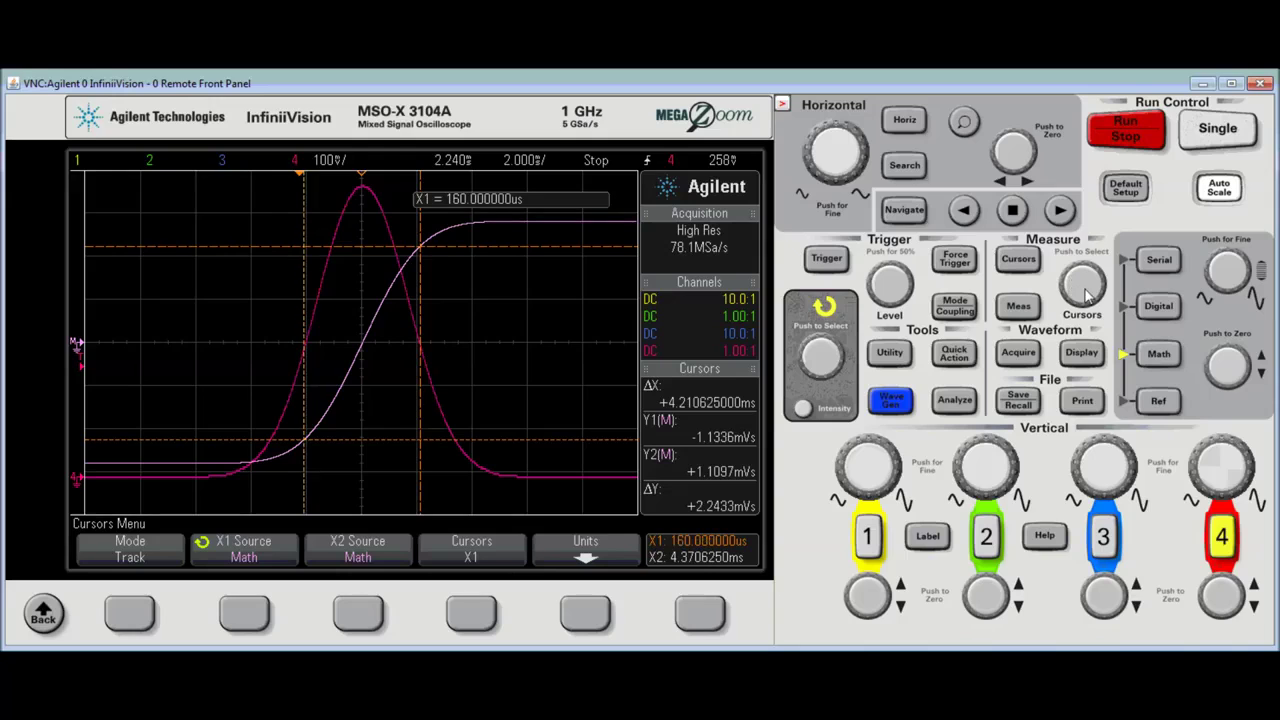
scroll(1088, 290, up, 10)
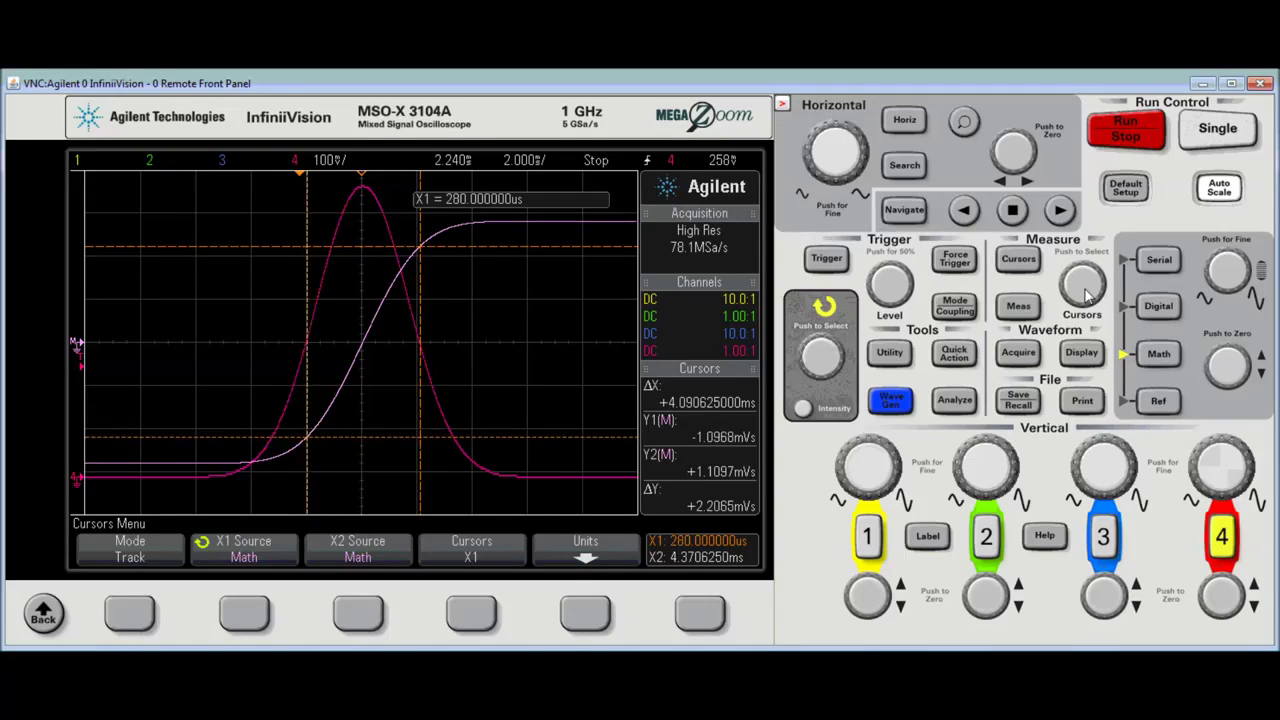
scroll(1088, 290, up, 10)
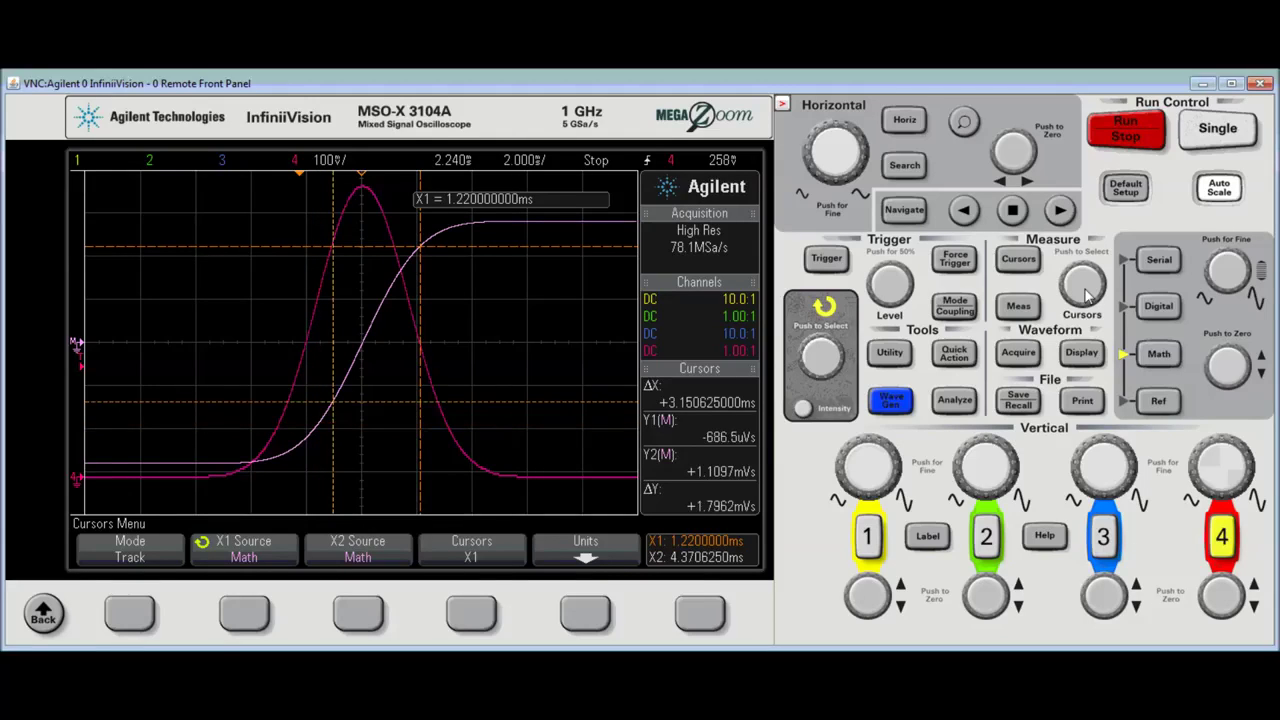
scroll(1088, 290, down, 8)
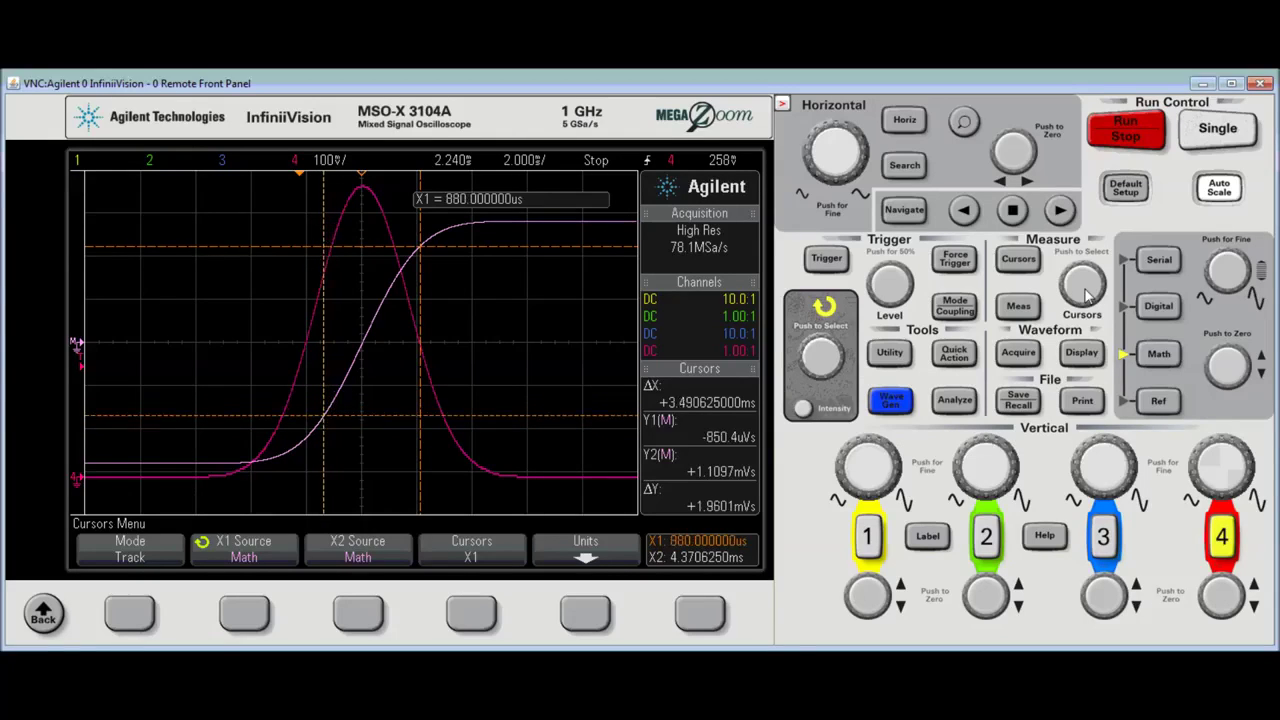
scroll(1088, 290, down, 8)
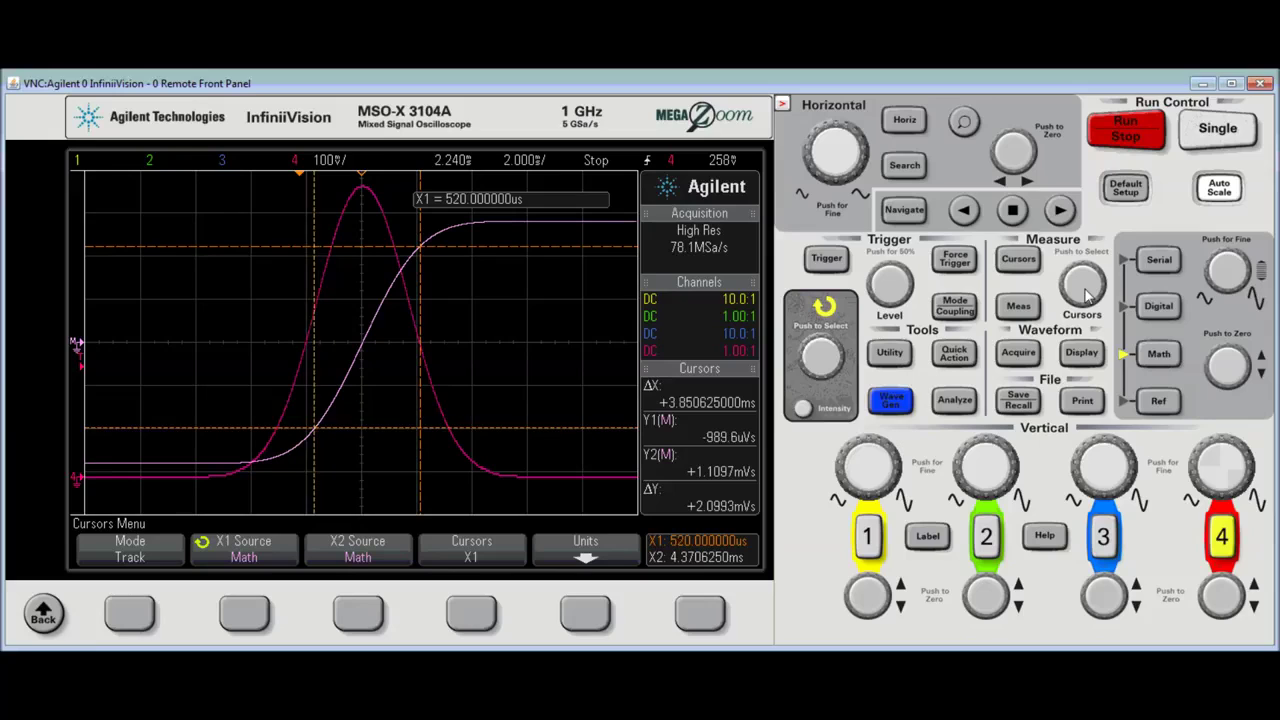
scroll(1088, 290, down, 5)
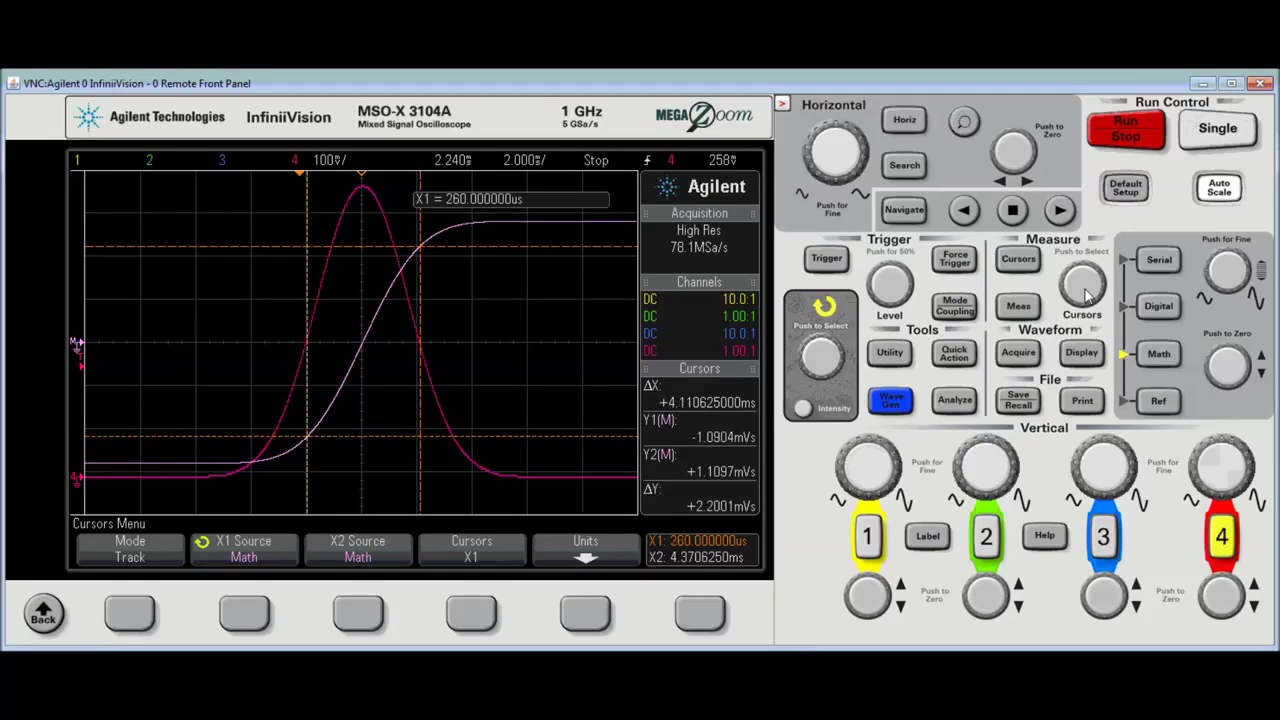
click(1090, 291)
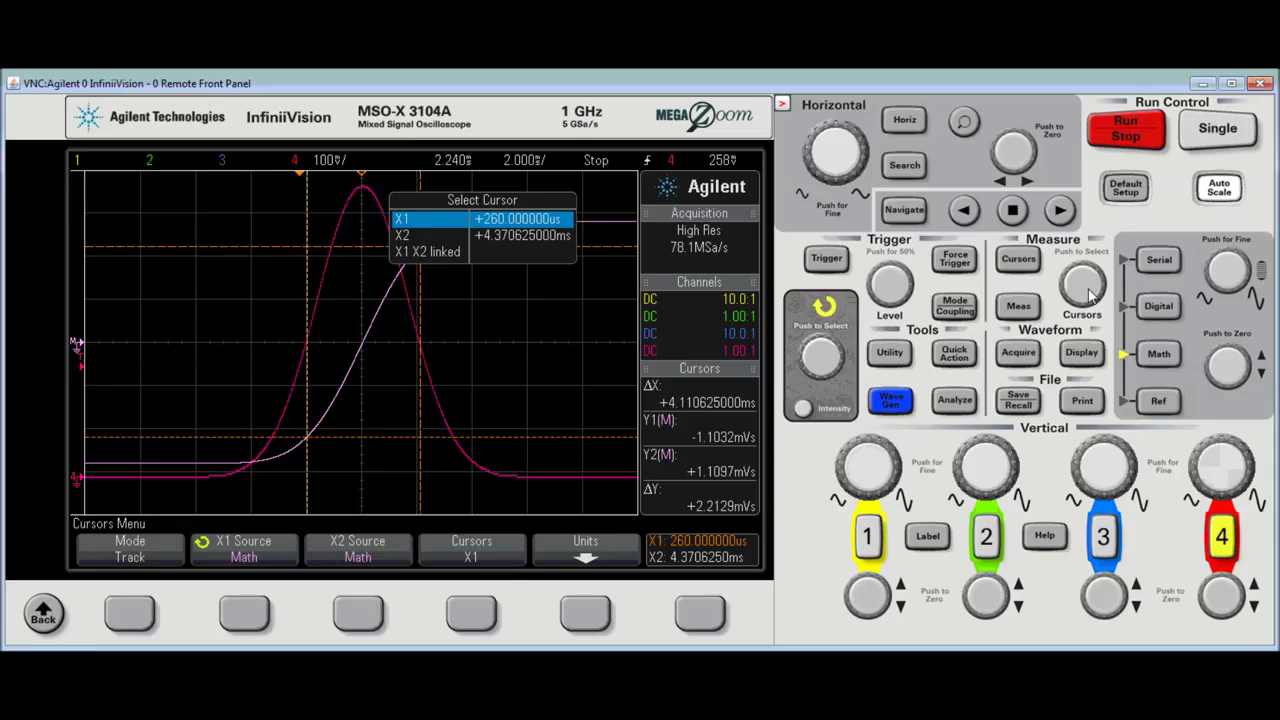
Select cursor X2 and set it to 4.28 ms, giving ΔX 4.02ms and ΔY +2.1838mVs
scroll(1090, 290, down, 2)
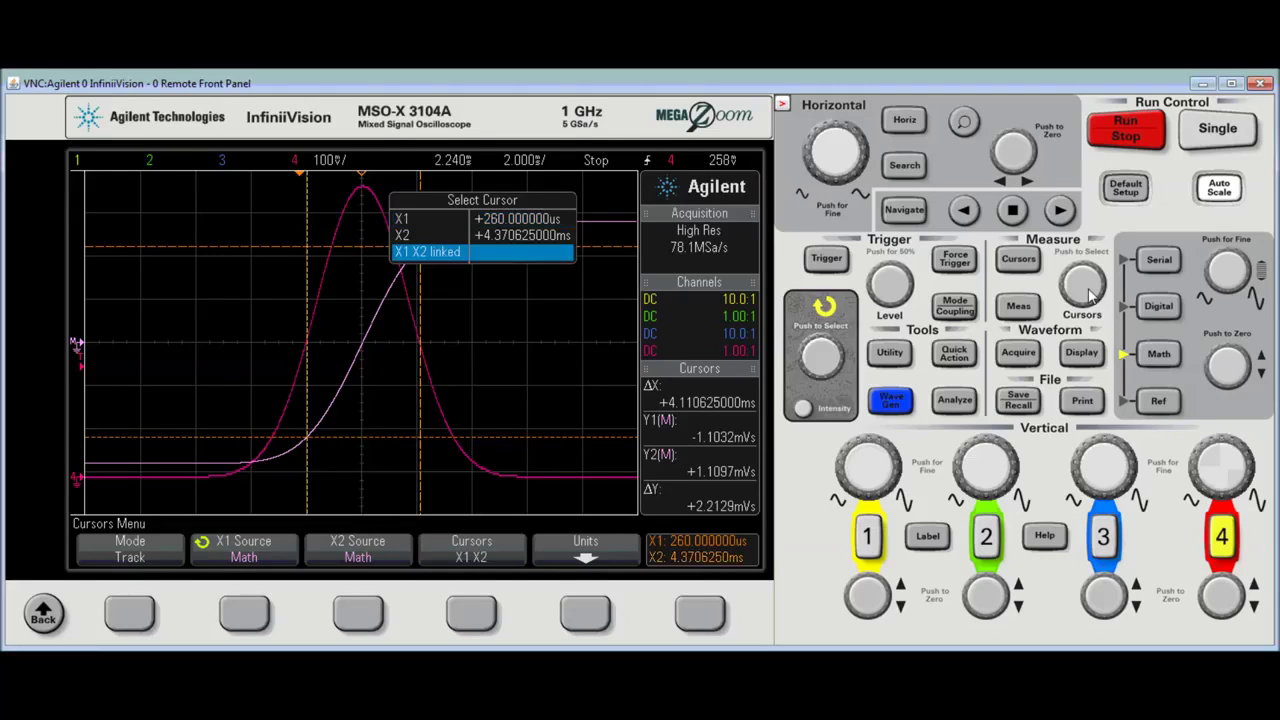
scroll(1090, 290, up, 2)
scroll(1090, 290, down, 1)
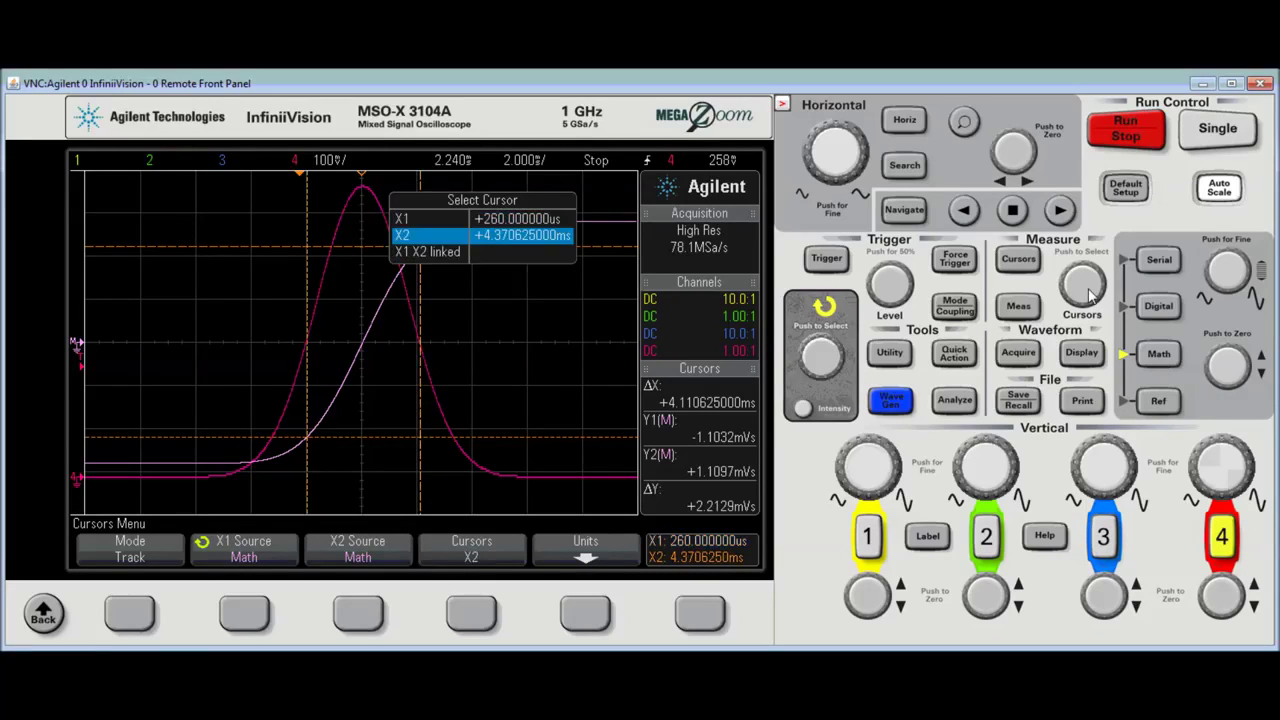
click(1095, 292)
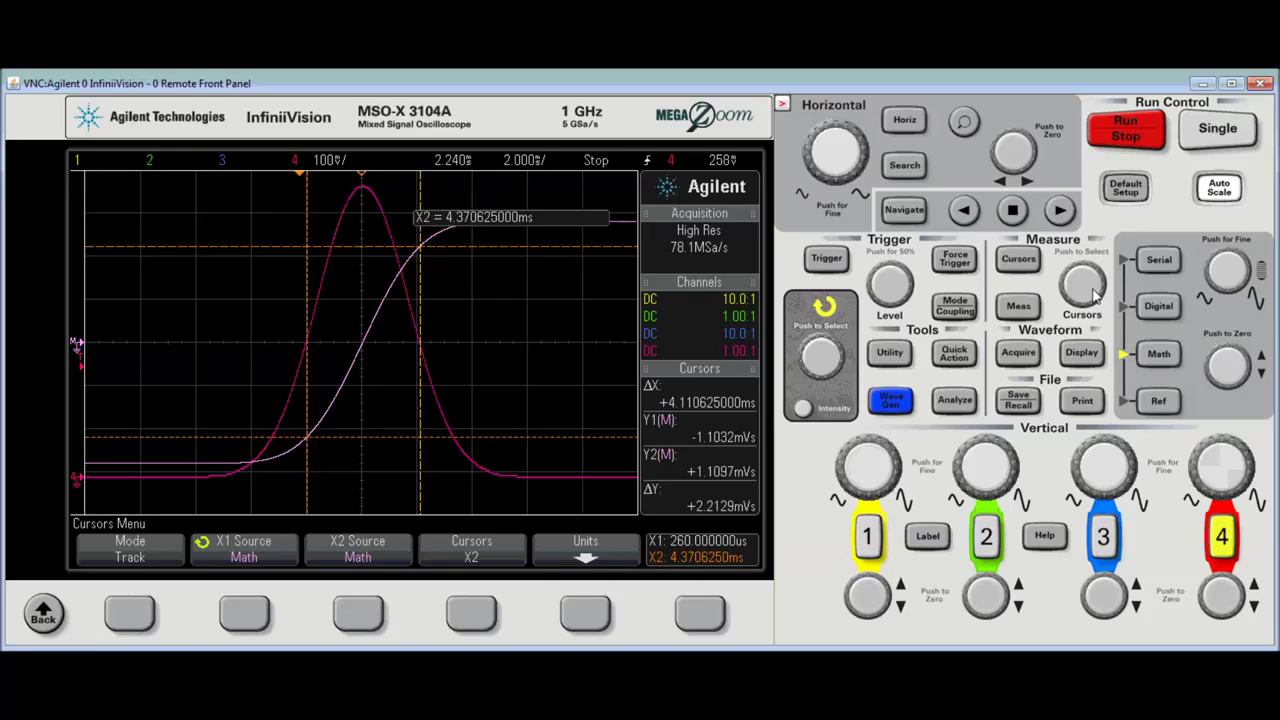
scroll(1095, 292, down, 2)
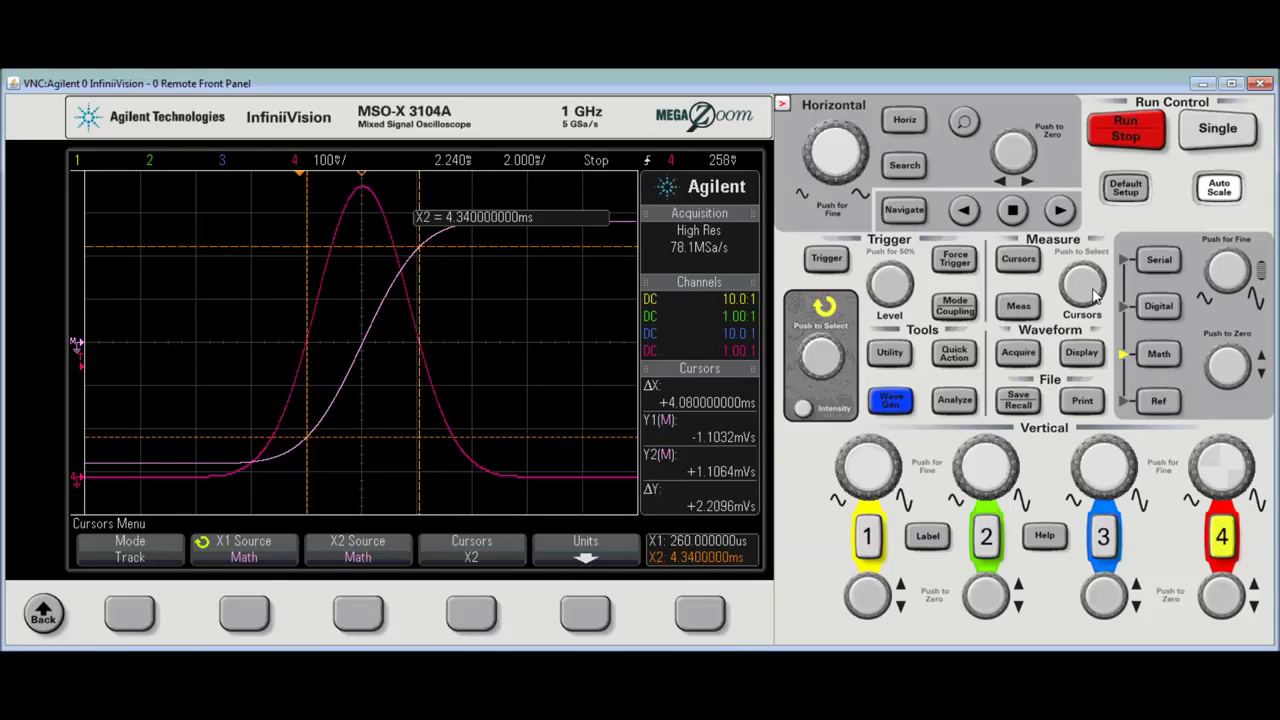
scroll(1095, 292, down, 2)
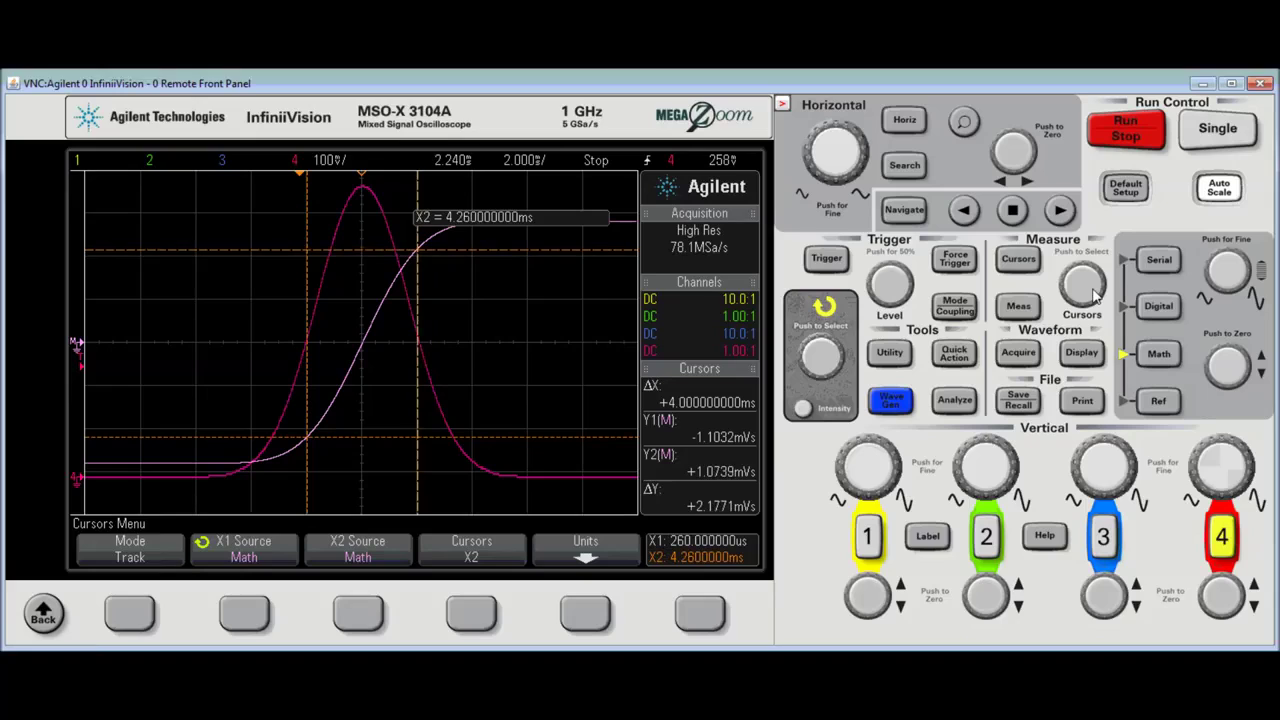
scroll(1095, 292, up, 1)
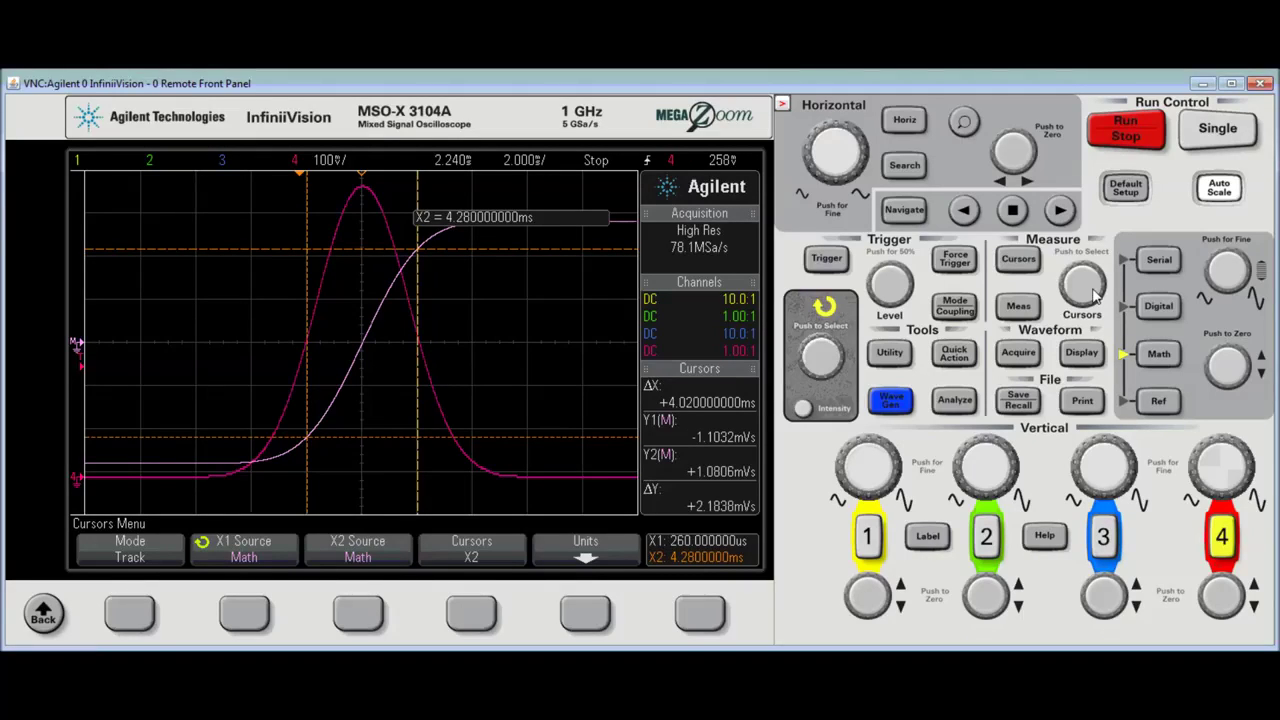